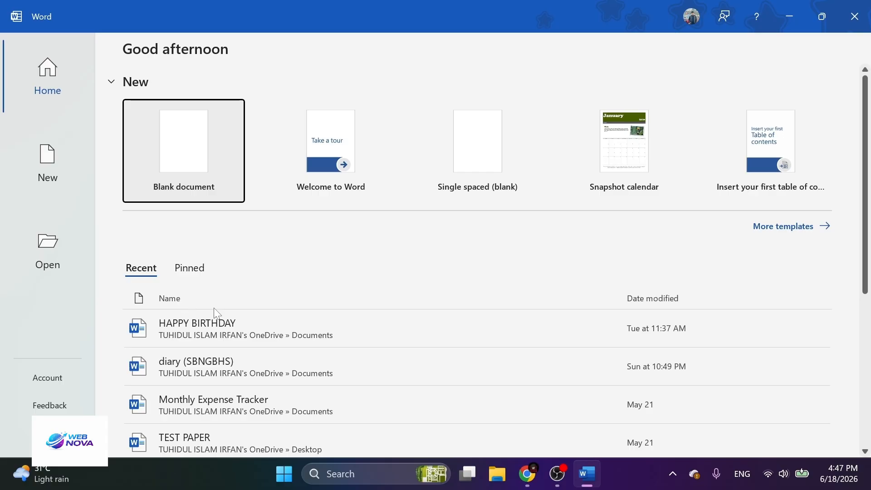
# - Look through the New templates and recent files, then create a blank document
pyautogui.scroll(-2, 261, 333)
pyautogui.scroll(-4, 263, 334)
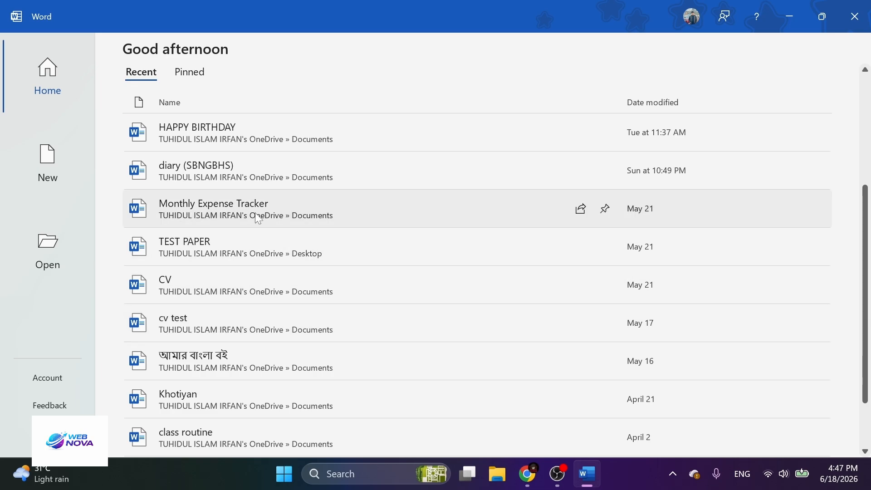
pyautogui.scroll(5, 249, 210)
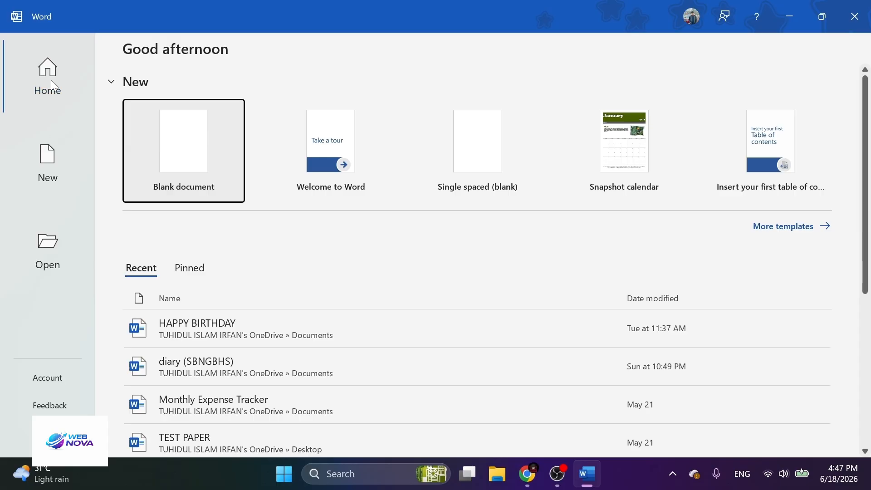
pyautogui.click(48, 166)
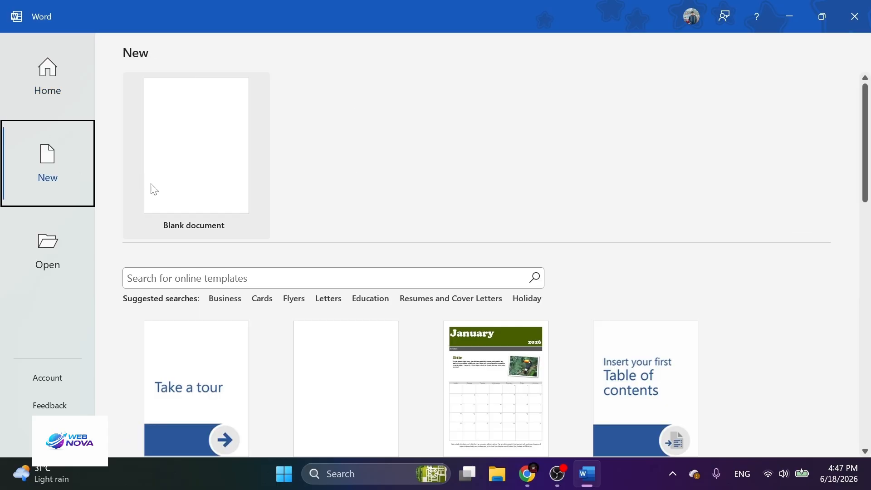
pyautogui.scroll(-8, 350, 268)
pyautogui.scroll(-6, 352, 268)
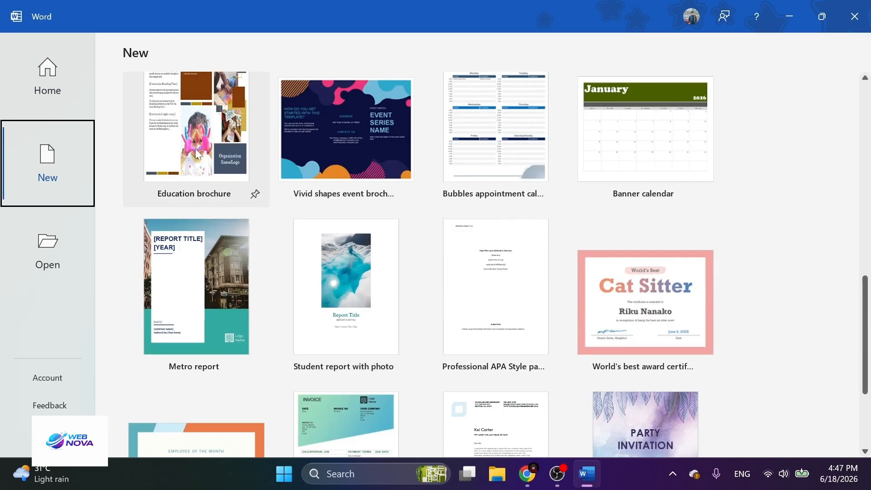
pyautogui.scroll(-2, 524, 203)
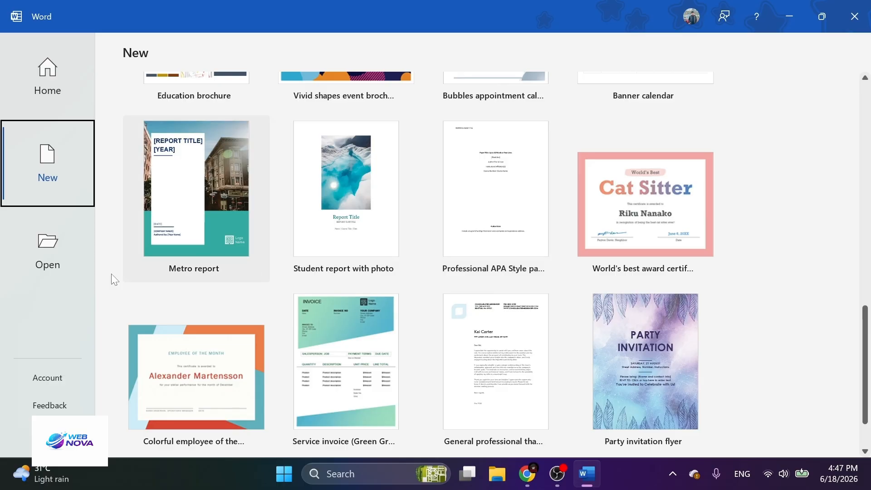
pyautogui.click(38, 245)
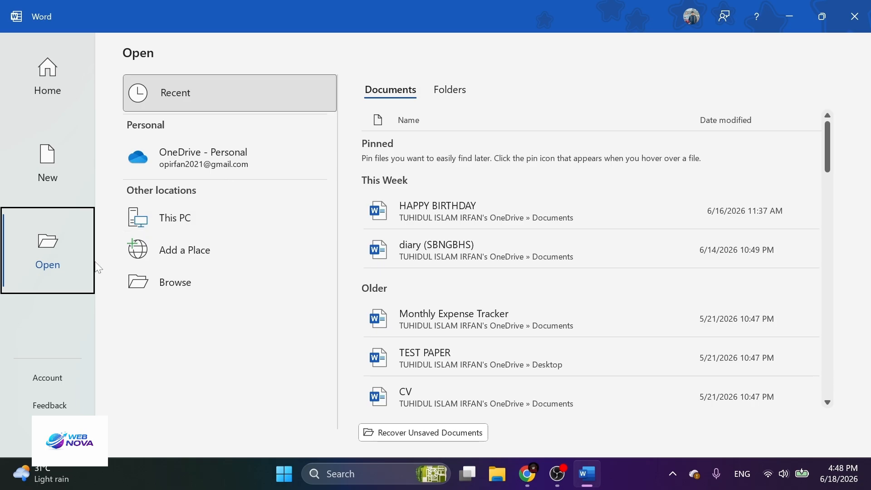
pyautogui.click(51, 101)
pyautogui.click(173, 156)
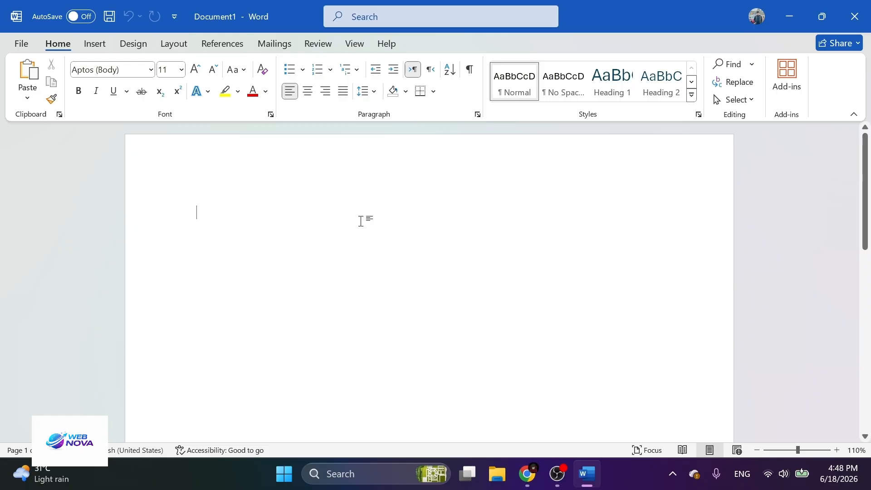
# - Raise the font size to 19 and type 'My name is' followed by the author's full name
pyautogui.keyDown('ctrl'); pyautogui.scroll(1, 361, 220); pyautogui.keyUp('ctrl')
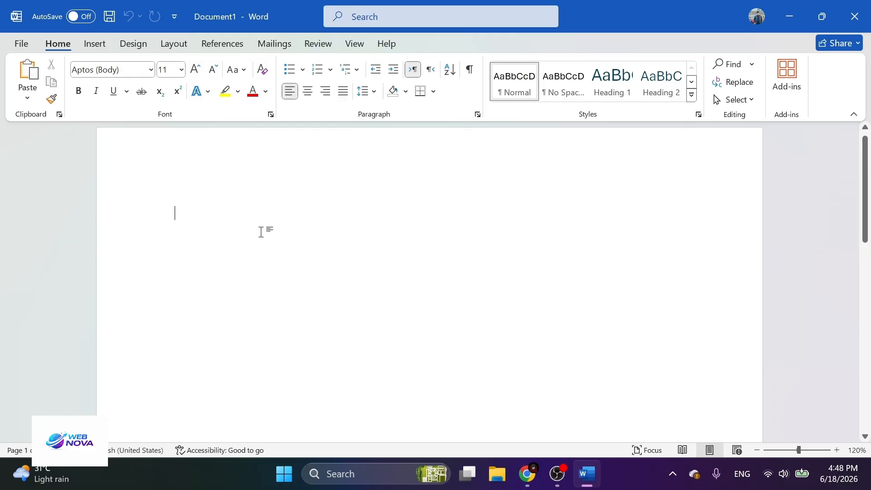
pyautogui.hotkey('ctrl', ']')
pyautogui.hotkey('ctrl', ']')
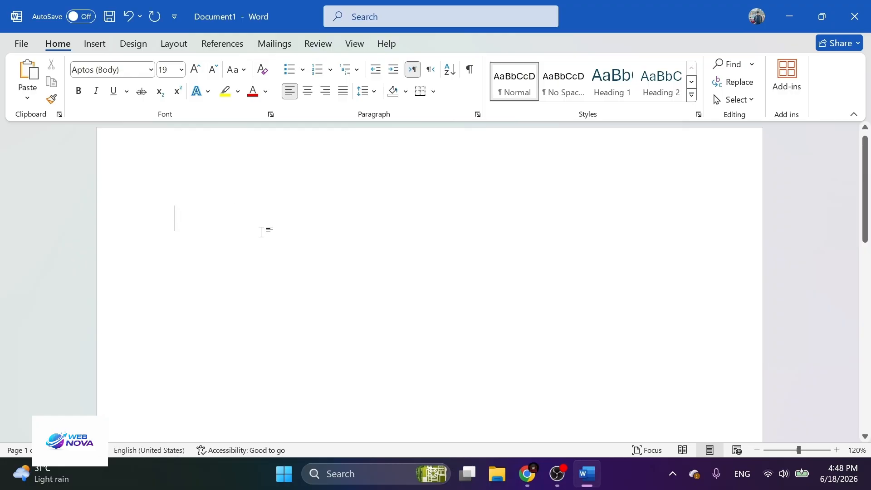
pyautogui.write('My nme')
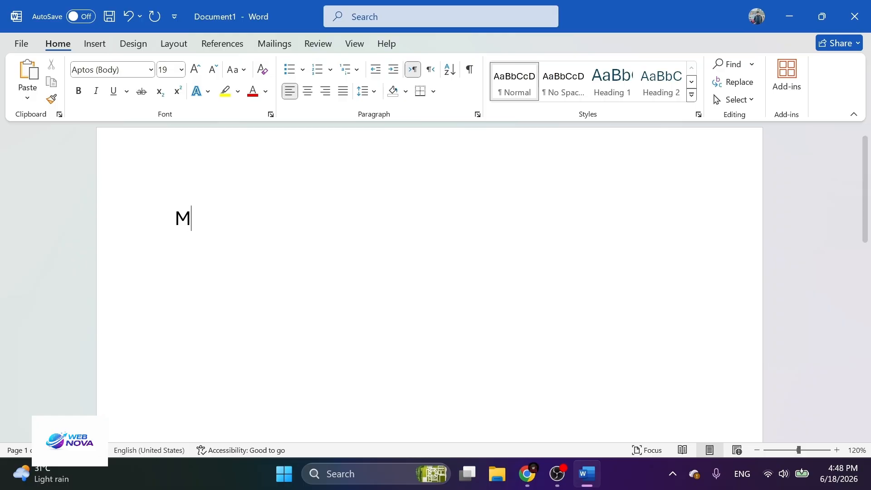
pyautogui.press('BackSpace')
pyautogui.press('BackSpace')
pyautogui.press('BackSpace')
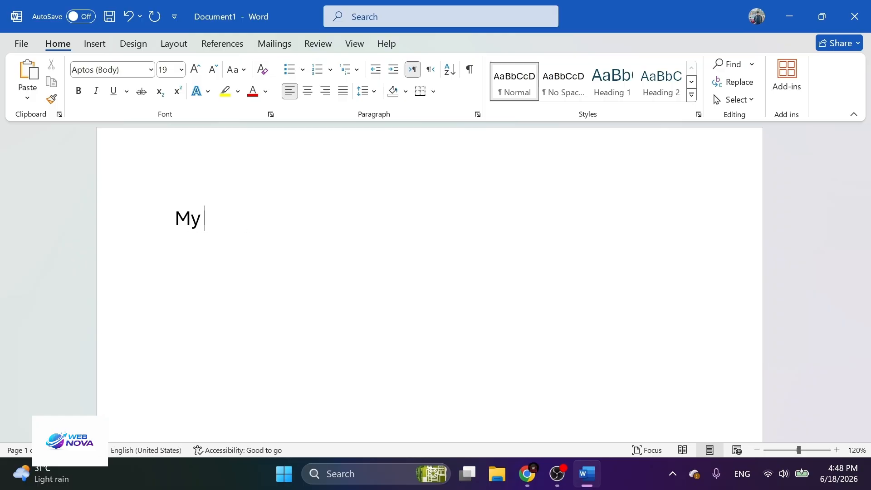
pyautogui.write('name is Tuhiduk')
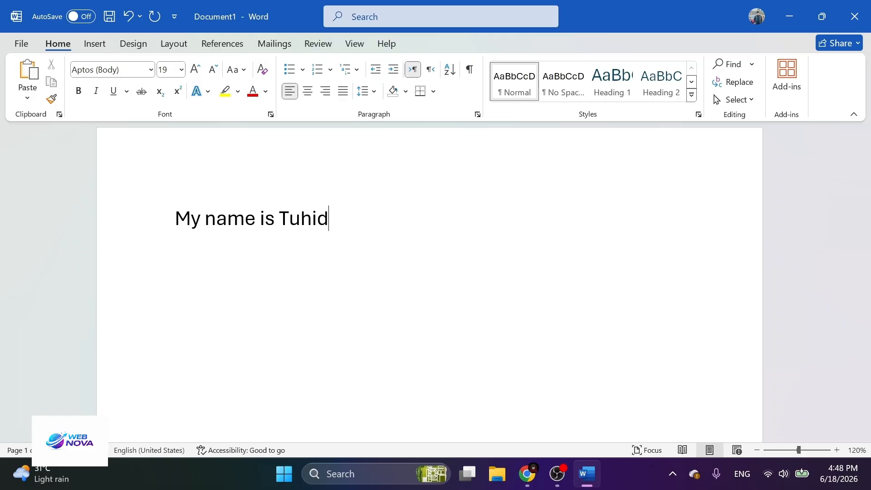
pyautogui.press('BackSpace')
pyautogui.write('l Islam')
pyautogui.press('BackSpace')
pyautogui.press('BackSpace')
pyautogui.write('am Irfan')
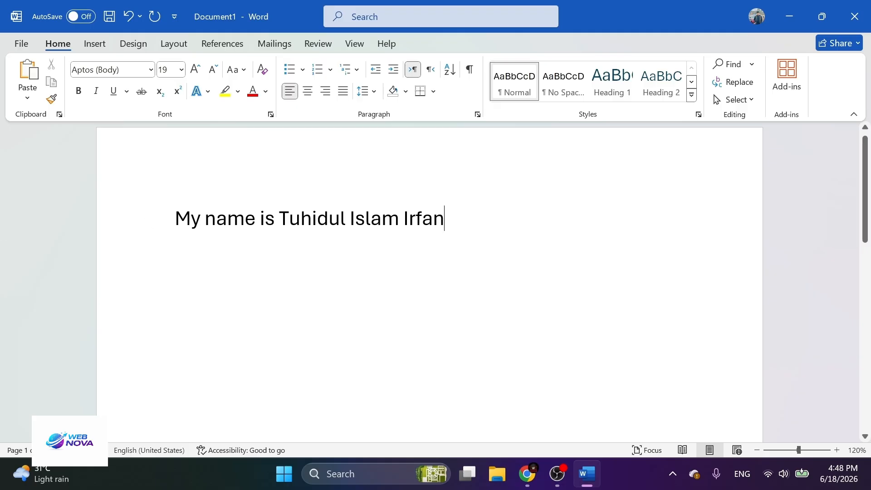
# - Select and delete part of the name line, then undo to restore it
pyautogui.hotkey('ctrl', 'a')
pyautogui.click(497, 221)
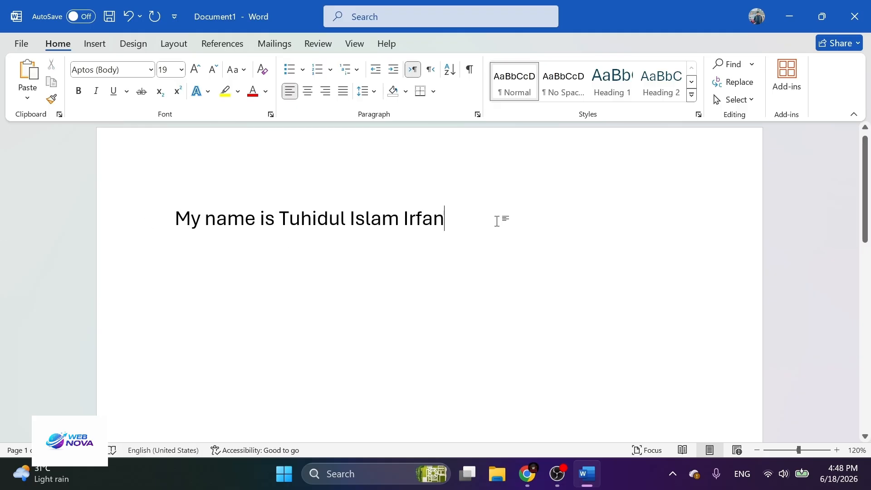
pyautogui.moveTo(445, 222); pyautogui.dragTo(174, 222)
pyautogui.press('BackSpace')
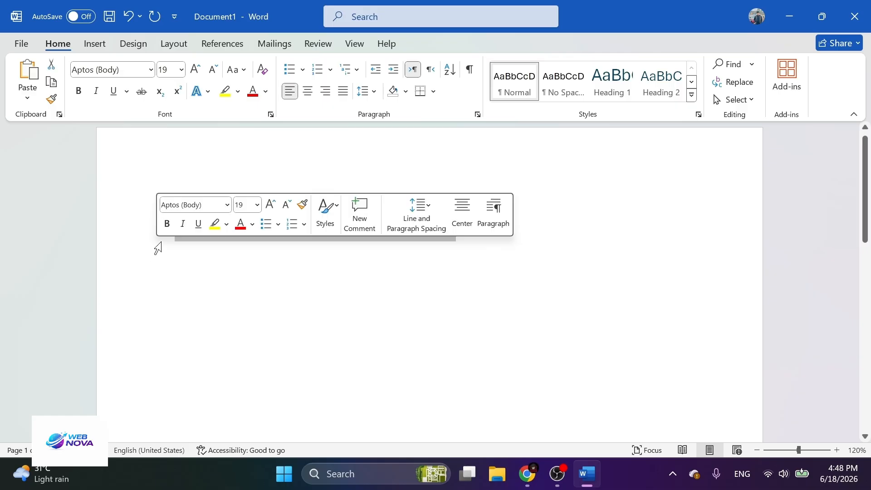
pyautogui.hotkey('ctrl', 'z')
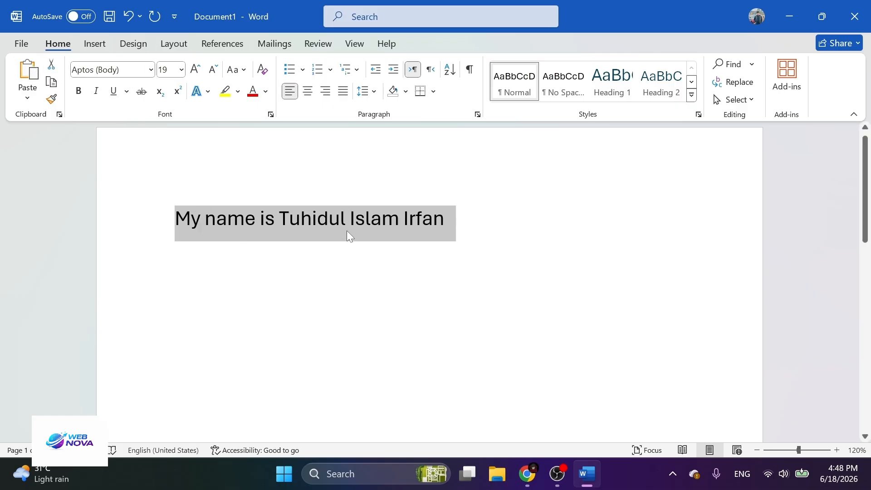
# - Apply the Bahnschrift Condensed font to the name line
pyautogui.click(151, 72)
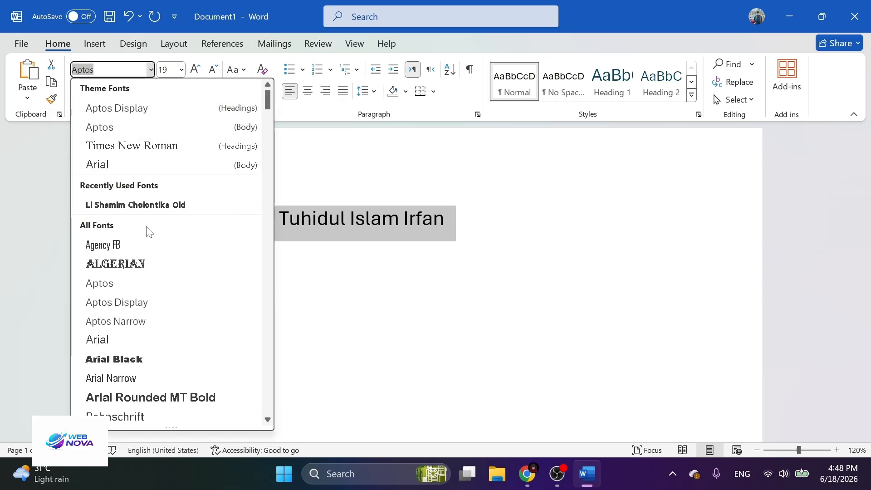
pyautogui.scroll(-1, 144, 250)
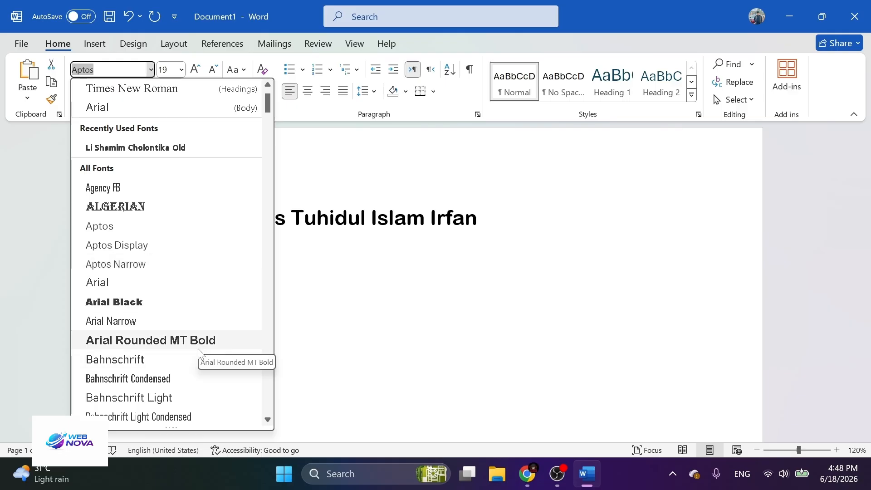
pyautogui.click(183, 379)
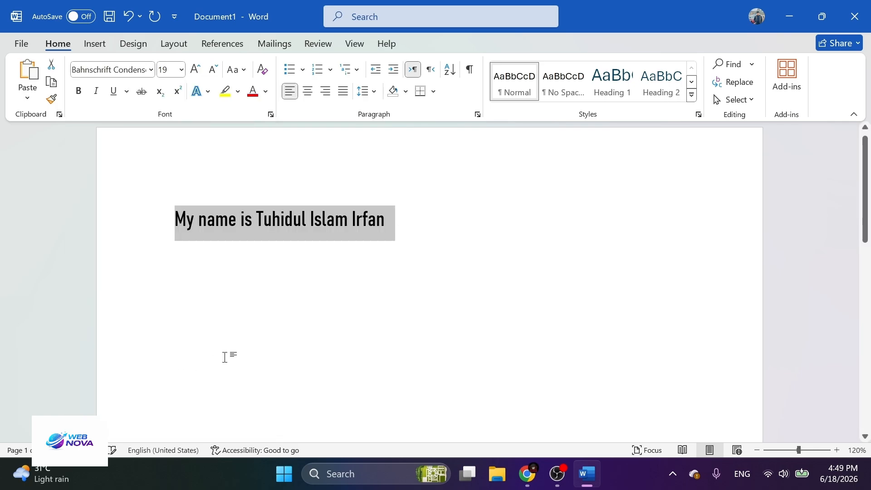
pyautogui.click(336, 313)
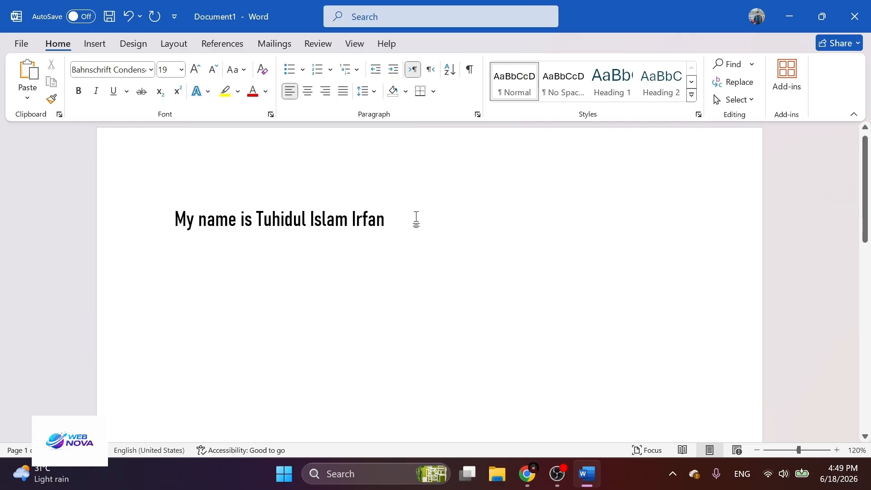
# - Center the name line, then return it to left alignment with Ctrl+L and select it
pyautogui.moveTo(416, 215); pyautogui.dragTo(155, 219)
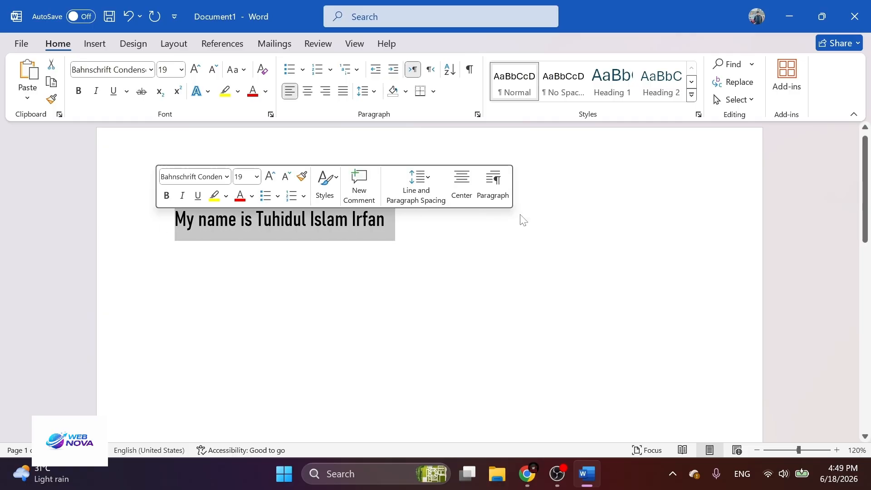
pyautogui.moveTo(416, 238); pyautogui.dragTo(182, 243)
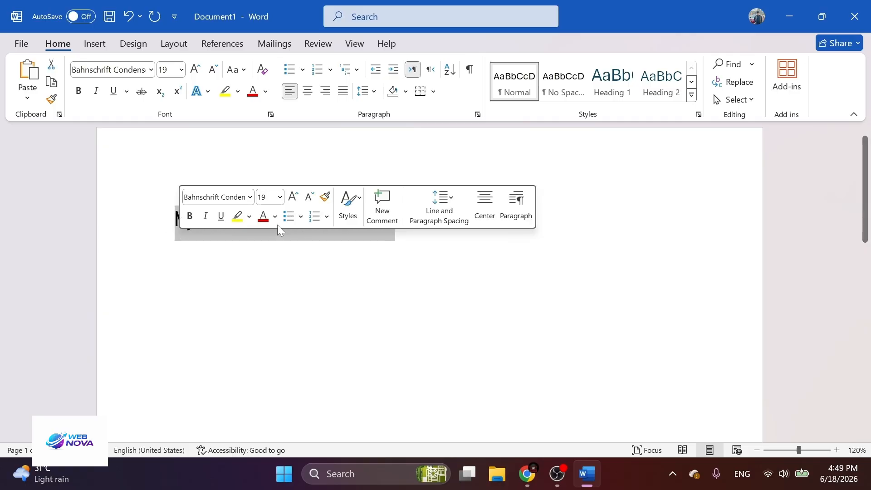
pyautogui.click(484, 199)
pyautogui.click(461, 247)
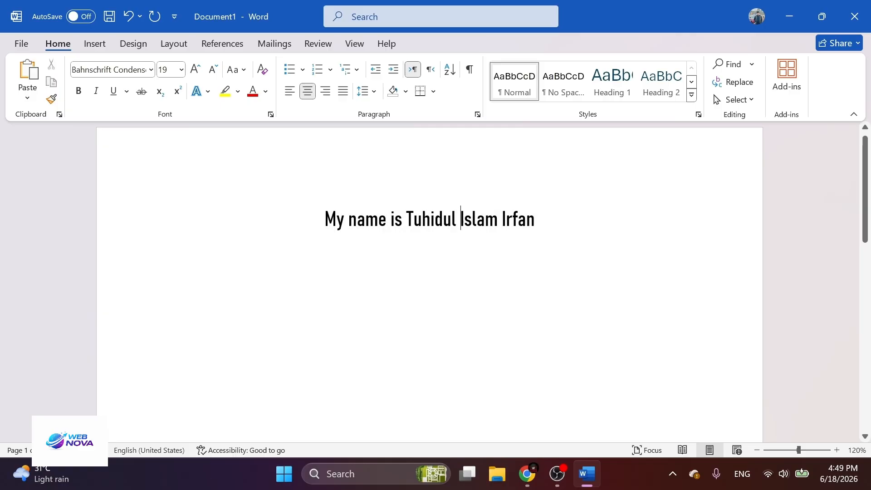
pyautogui.moveTo(536, 219); pyautogui.dragTo(322, 221)
pyautogui.click(381, 285)
pyautogui.hotkey('ctrl', 'l')
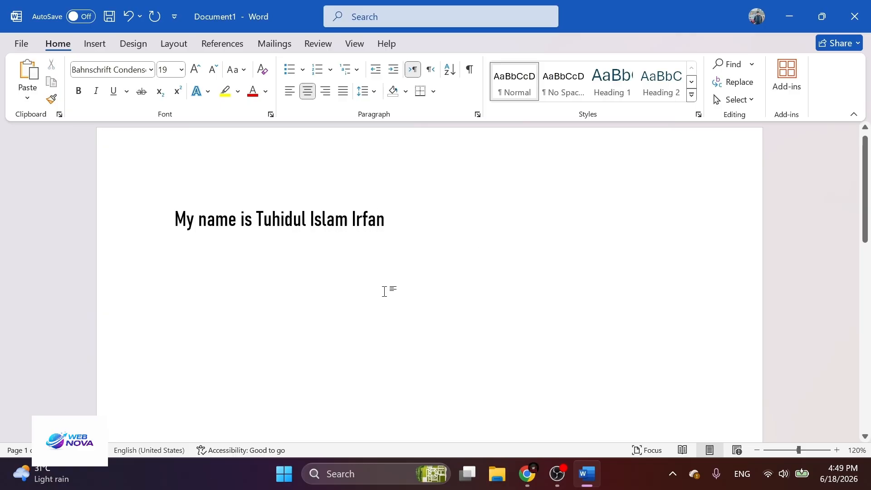
pyautogui.hotkey('ctrl', 'a')
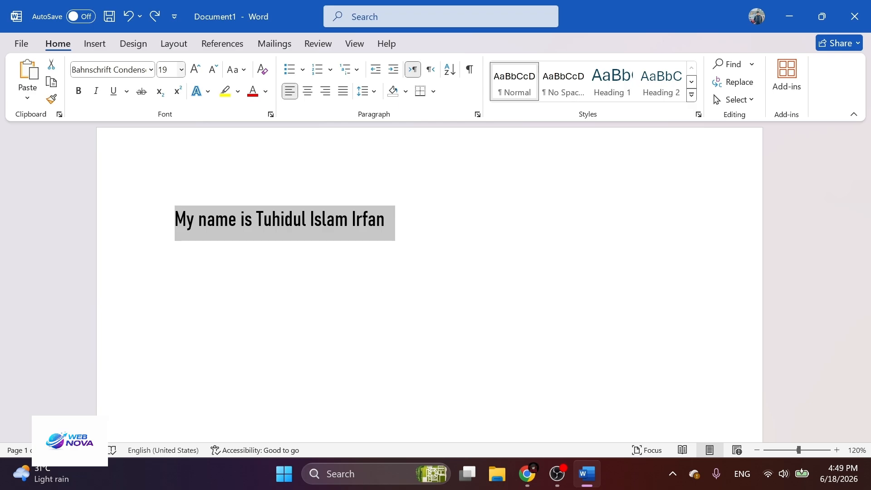
# - Set the name line to 50 pt, then shrink it several sizes
pyautogui.click(168, 70)
pyautogui.write('50')
pyautogui.press('Return')
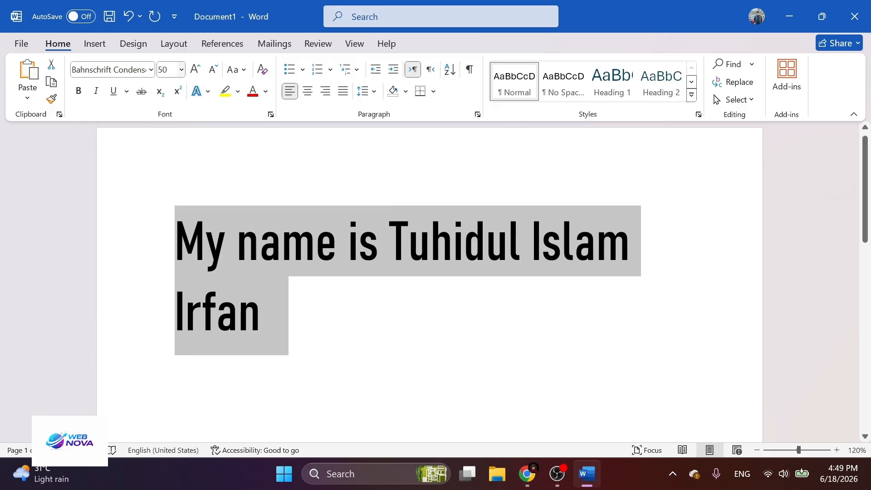
pyautogui.click(211, 72)
pyautogui.click(211, 73)
pyautogui.click(212, 72)
pyautogui.click(212, 73)
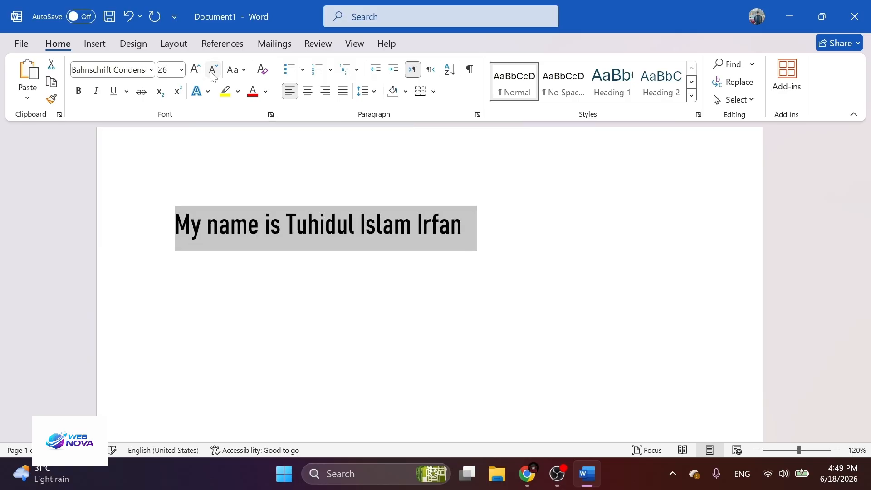
pyautogui.click(211, 73)
pyautogui.click(212, 73)
pyautogui.click(212, 72)
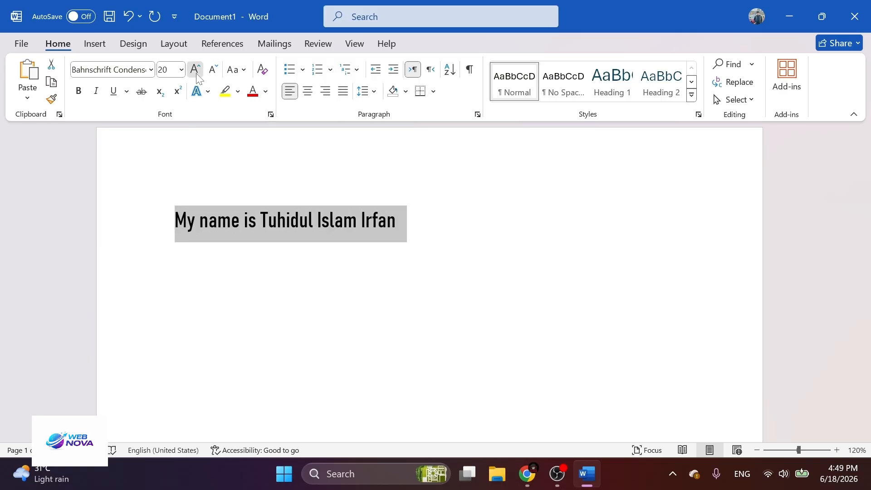
# - Enlarge the name line to 72 pt, bring it down to 36 pt, and start a new line
pyautogui.click(196, 72)
pyautogui.click(196, 71)
pyautogui.click(196, 74)
pyautogui.click(196, 74)
pyautogui.click(197, 74)
pyautogui.click(196, 74)
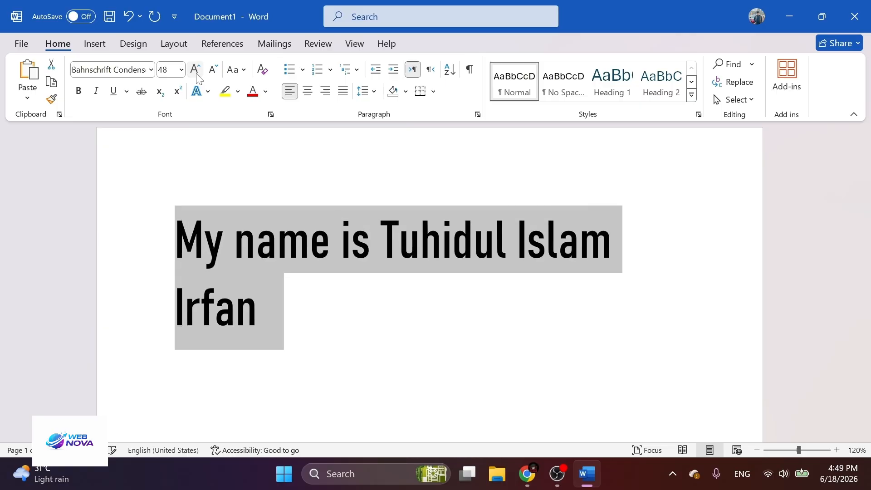
pyautogui.click(196, 73)
pyautogui.click(212, 71)
pyautogui.click(212, 71)
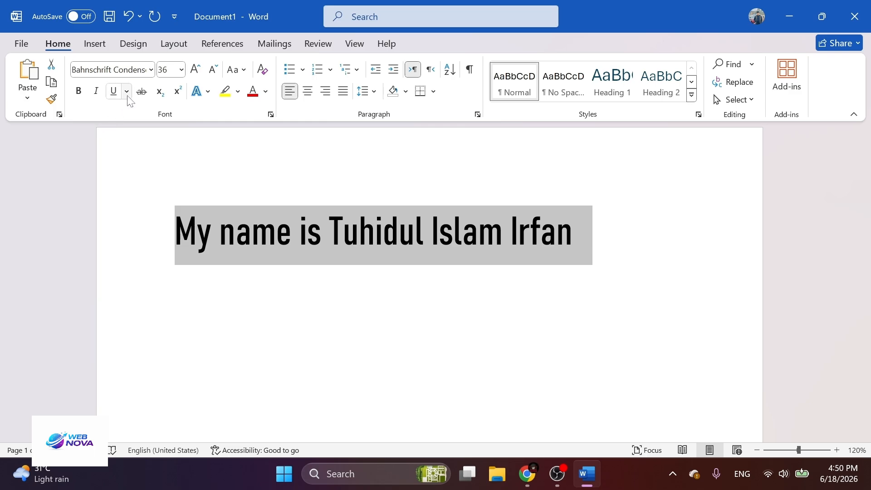
pyautogui.click(638, 251)
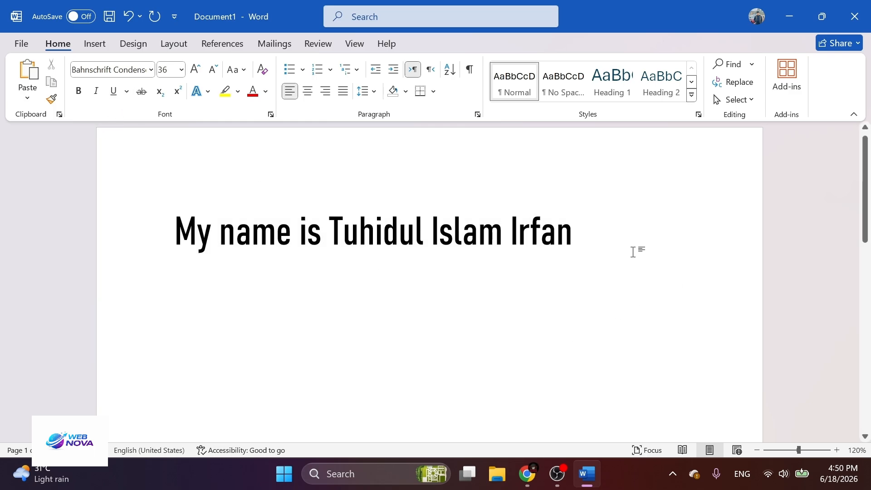
pyautogui.press('Return')
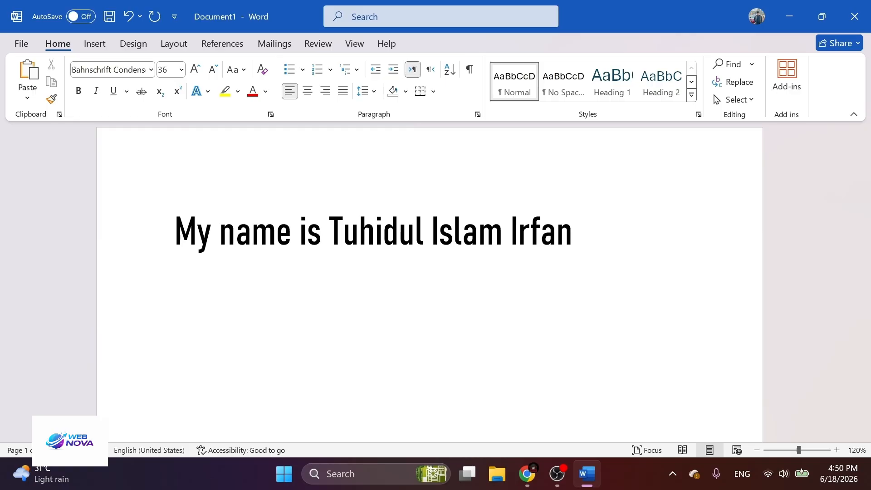
# - Type the note 'Make large txt Ctrl+}' on a new line below the name
pyautogui.press('Return')
pyautogui.write('La')
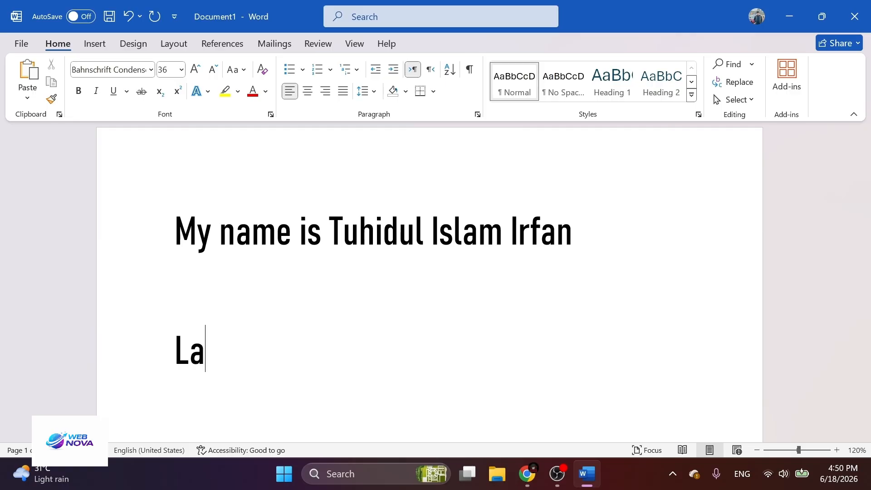
pyautogui.press('BackSpace')
pyautogui.press('BackSpace')
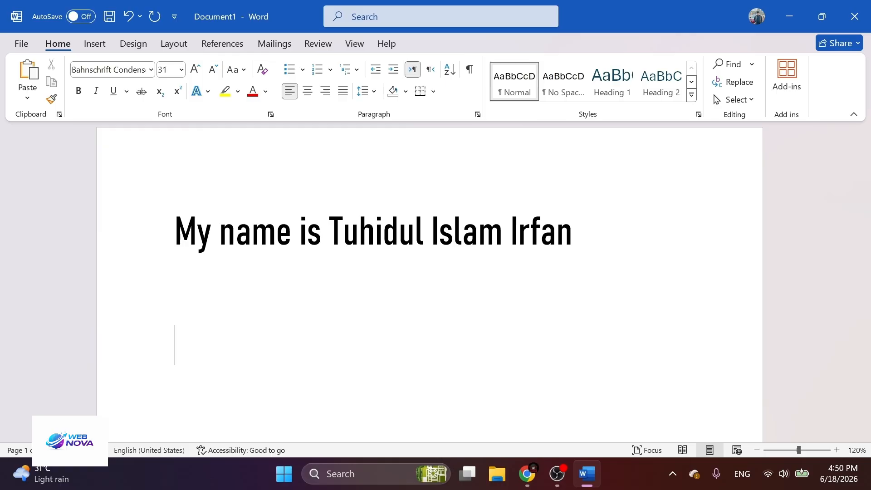
pyautogui.write('Make LA')
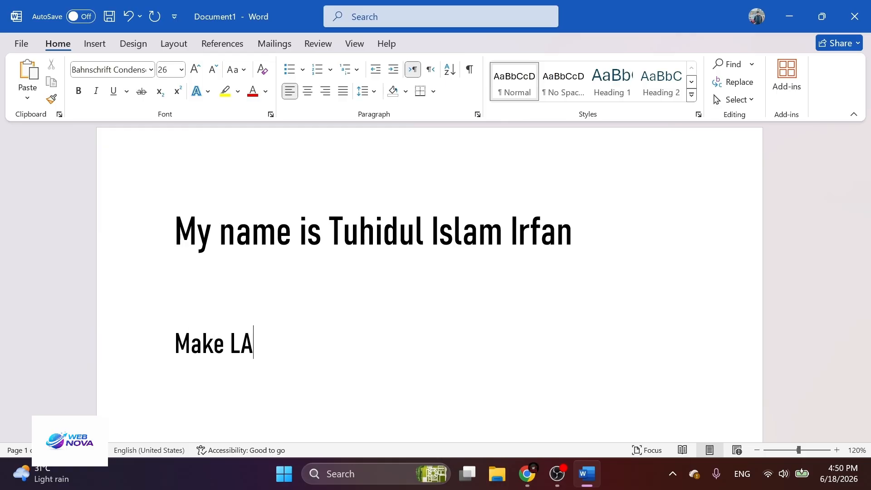
pyautogui.press('BackSpace')
pyautogui.write('a')
pyautogui.press('BackSpace')
pyautogui.press('BackSpace')
pyautogui.write('large txt')
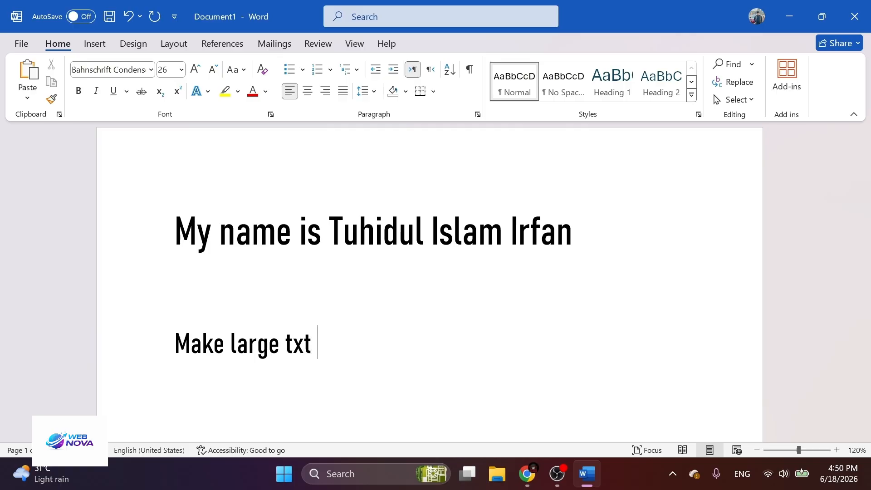
pyautogui.write(' --')
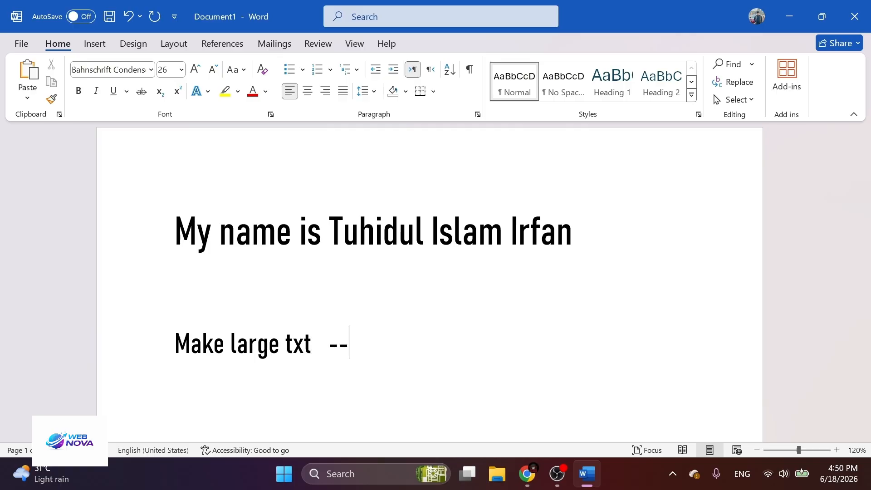
pyautogui.press('BackSpace')
pyautogui.press('BackSpace')
pyautogui.write('Ctrl+')
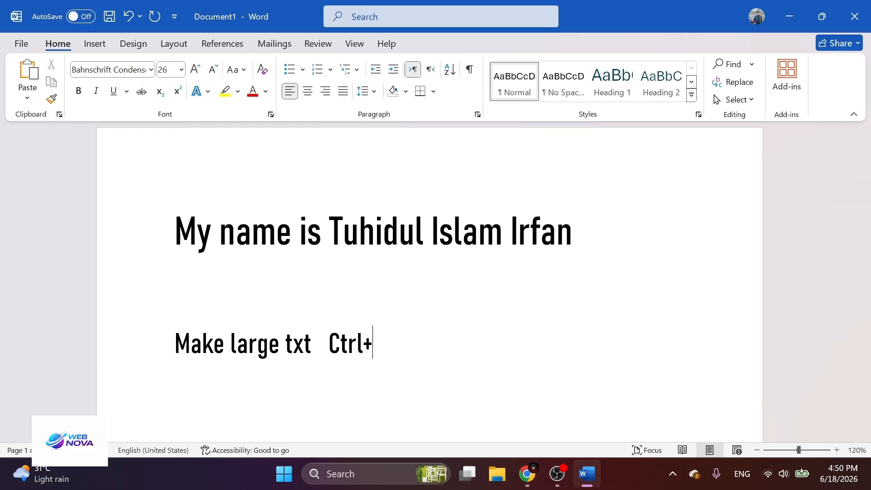
pyautogui.write('}')
# - Add a second note line, 'Make small txt Ctrl + {'
pyautogui.press('Return')
pyautogui.write('make ')
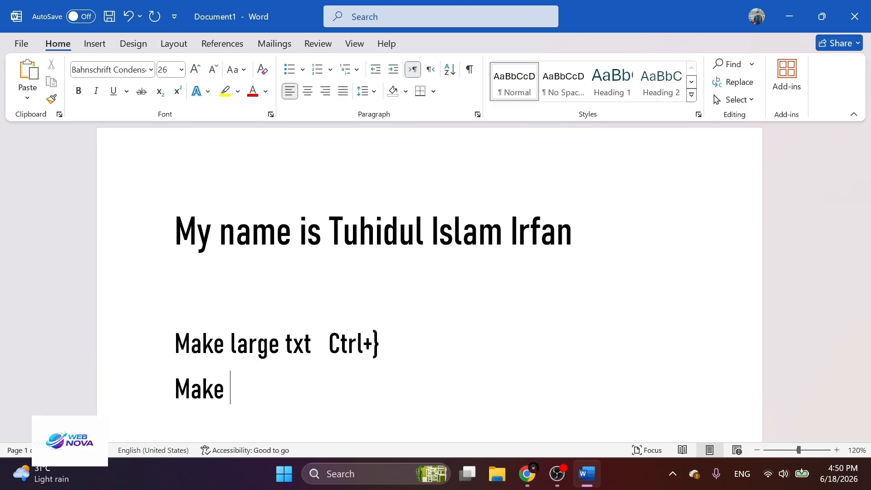
pyautogui.write('small txt ')
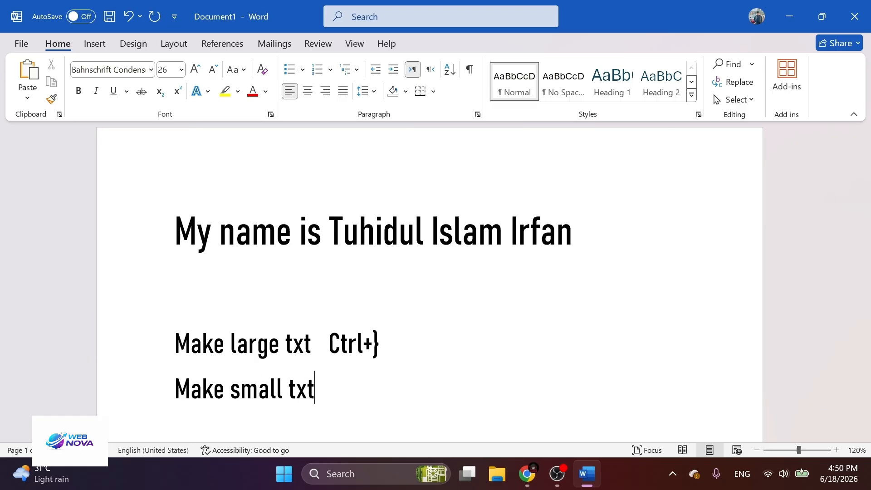
pyautogui.write('ct')
pyautogui.press('BackSpace')
pyautogui.press('BackSpace')
pyautogui.write('Ctrl ')
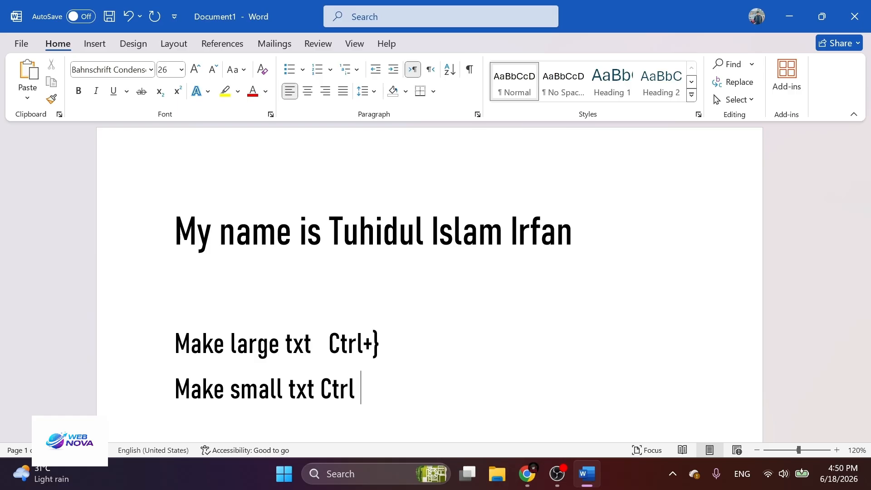
pyautogui.write('=')
pyautogui.press('BackSpace')
pyautogui.write('+ {')
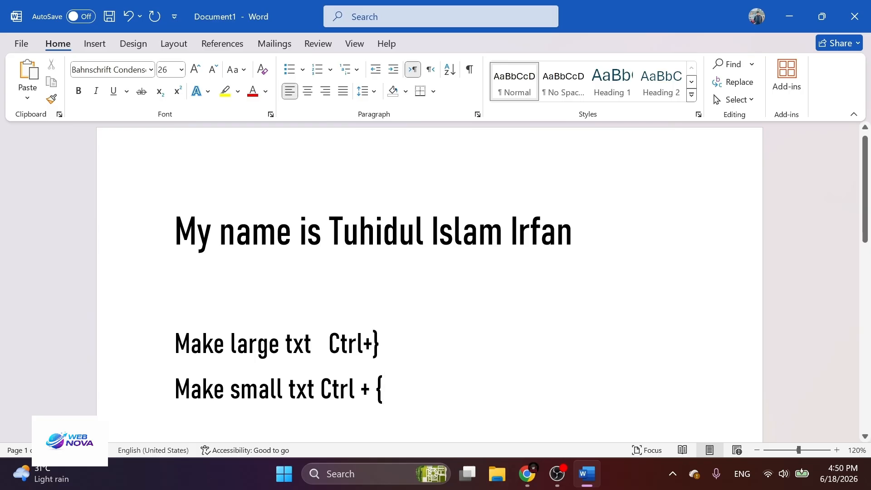
# - Select the braces in both note lines to check them, then deselect
pyautogui.press('Up')
pyautogui.hotkey('shift', 'Left')
pyautogui.press('Down')
pyautogui.hotkey('shift', 'Left')
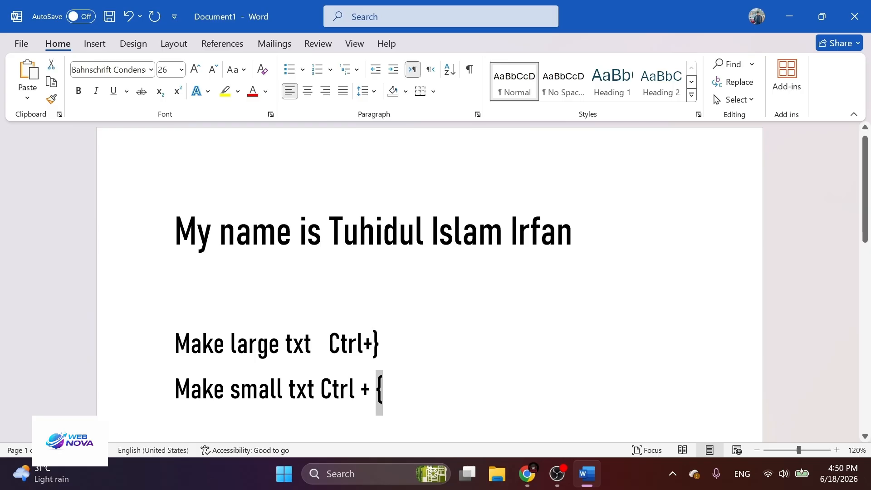
pyautogui.press('Right')
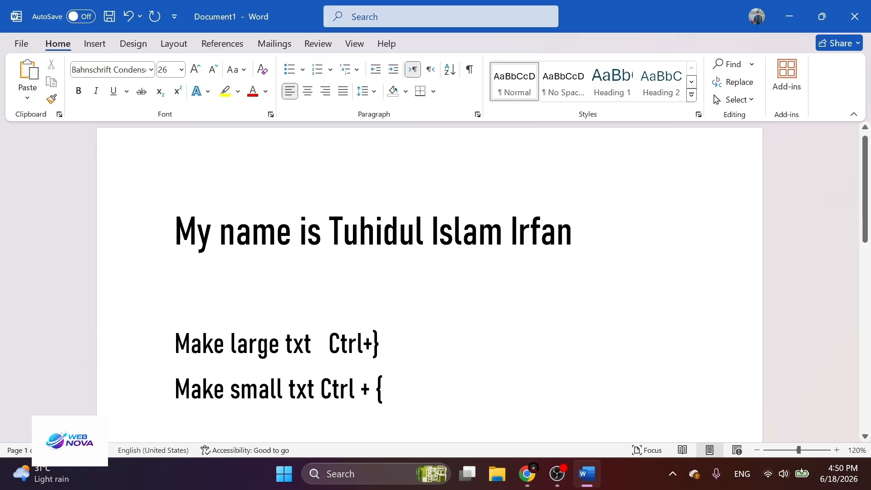
pyautogui.hotkey('shift', 'Left')
pyautogui.press('Up')
pyautogui.hotkey('shift', 'Left')
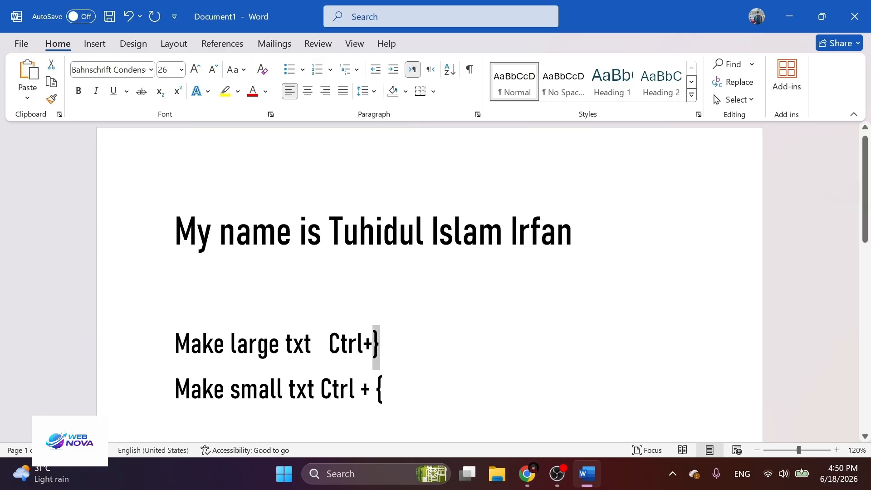
pyautogui.press('Right')
pyautogui.scroll(-2, 410, 364)
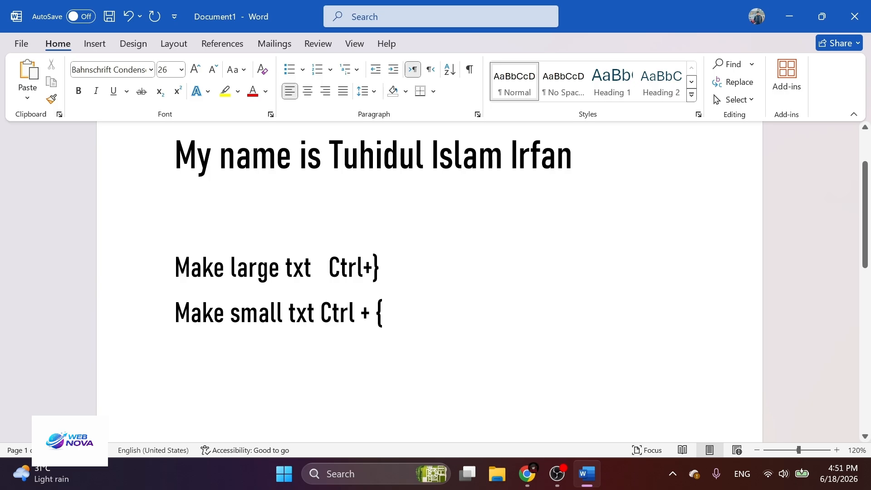
# - Delete the two note lines below the name, undoing an accidental deletion of the name
pyautogui.hotkey('shift', 'Home')
pyautogui.hotkey('shift', 'Up')
pyautogui.hotkey('shift', 'Up')
pyautogui.hotkey('shift', 'Up')
pyautogui.press('BackSpace')
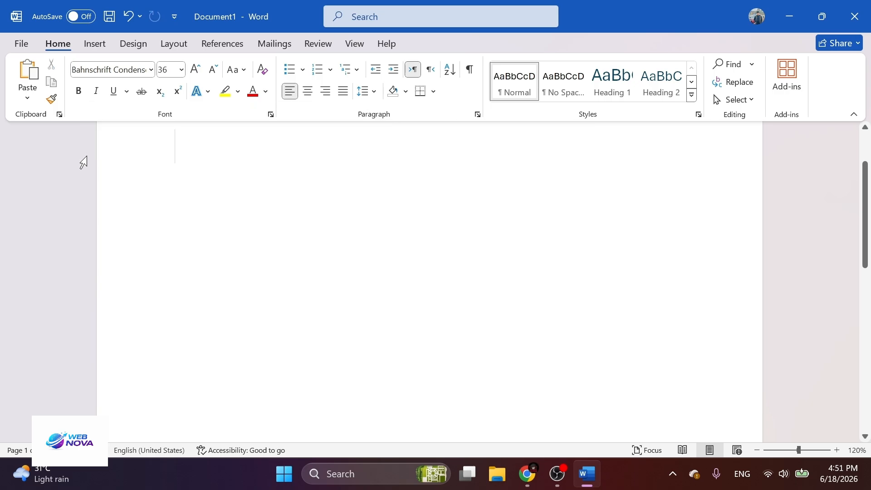
pyautogui.write('z')
pyautogui.hotkey('ctrl', 'z')
pyautogui.hotkey('ctrl', 'z')
pyautogui.click(450, 361)
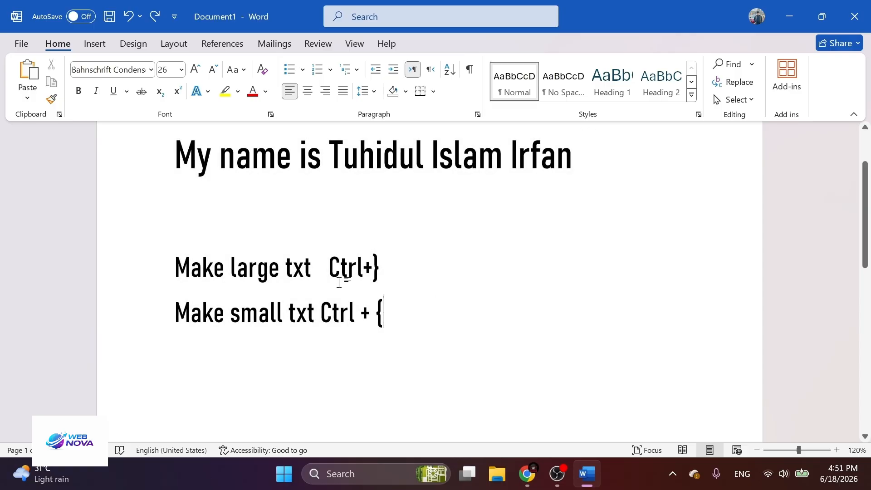
pyautogui.moveTo(339, 282); pyautogui.dragTo(88, 227)
pyautogui.press('BackSpace')
pyautogui.scroll(2, 304, 292)
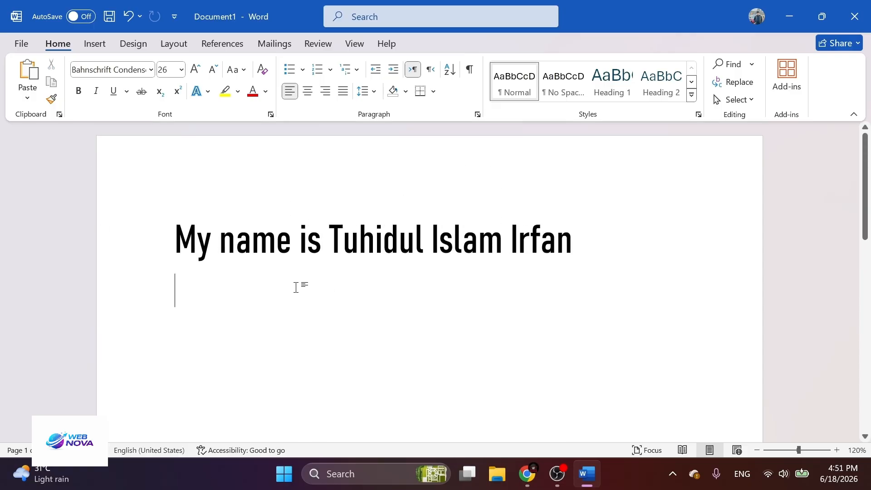
# - Underline the name line, briefly toggling bold on and off
pyautogui.moveTo(175, 241); pyautogui.dragTo(585, 247)
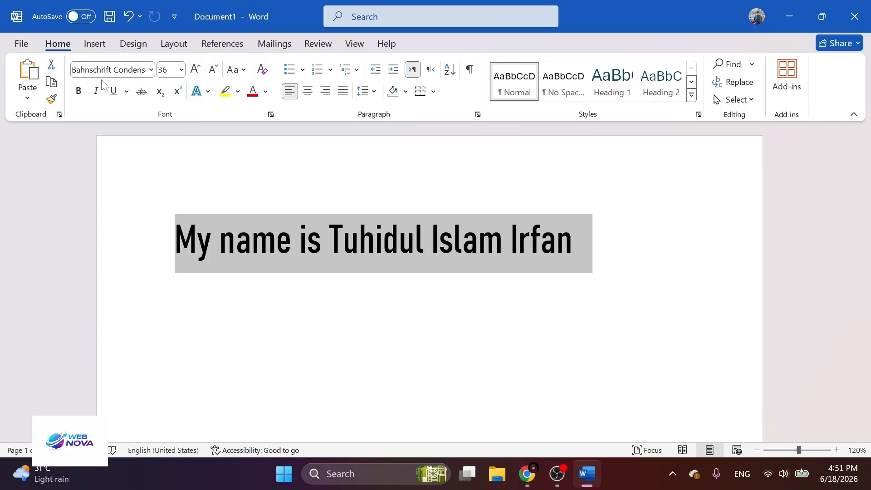
pyautogui.click(113, 94)
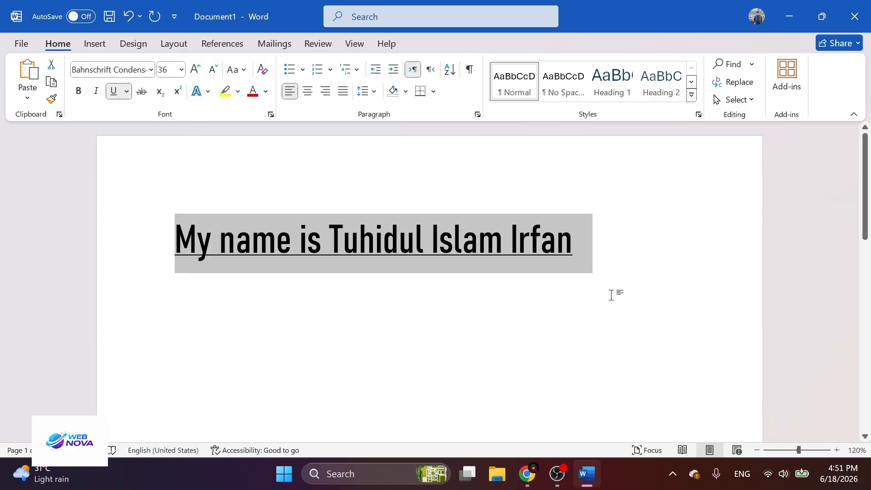
pyautogui.click(77, 96)
pyautogui.click(78, 96)
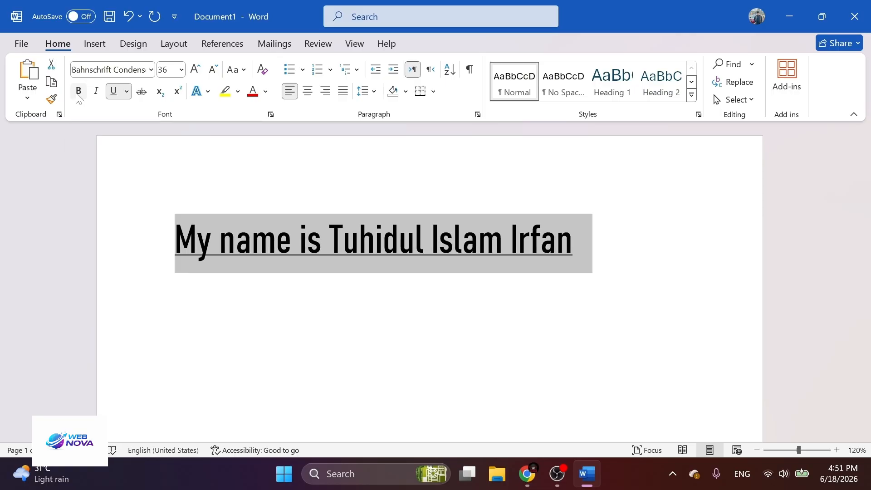
# - Remove the underline, check the underline styles, and toggle italic on and off with the button and Ctrl+I
pyautogui.click(114, 92)
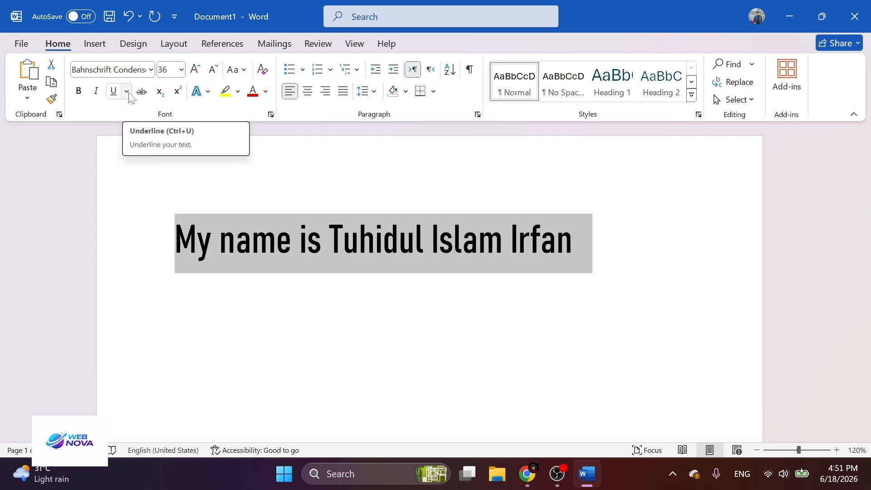
pyautogui.click(127, 92)
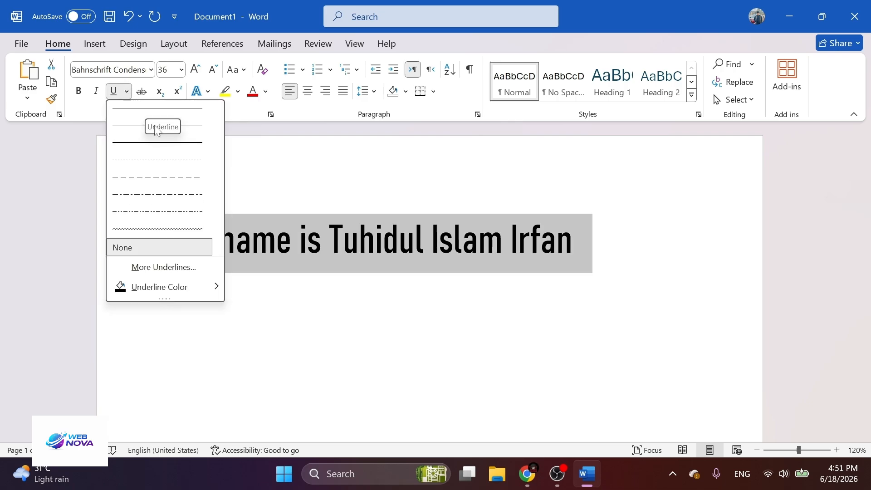
pyautogui.click(17, 188)
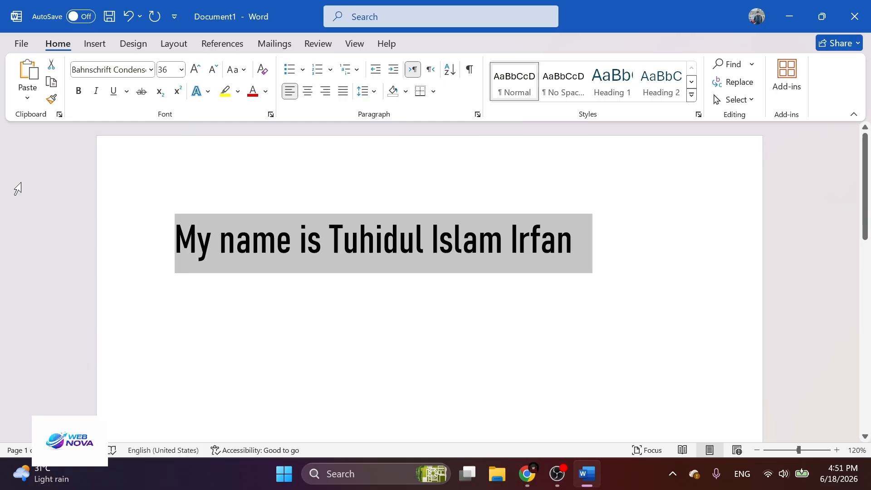
pyautogui.click(96, 92)
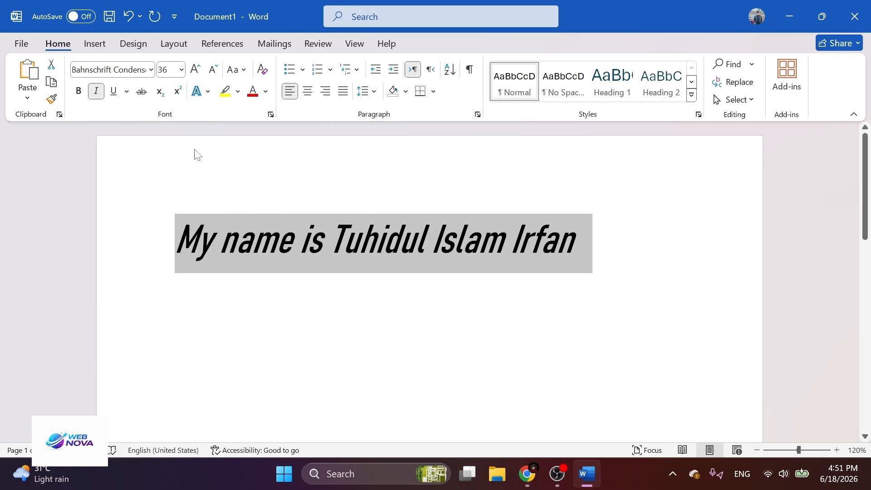
pyautogui.click(97, 92)
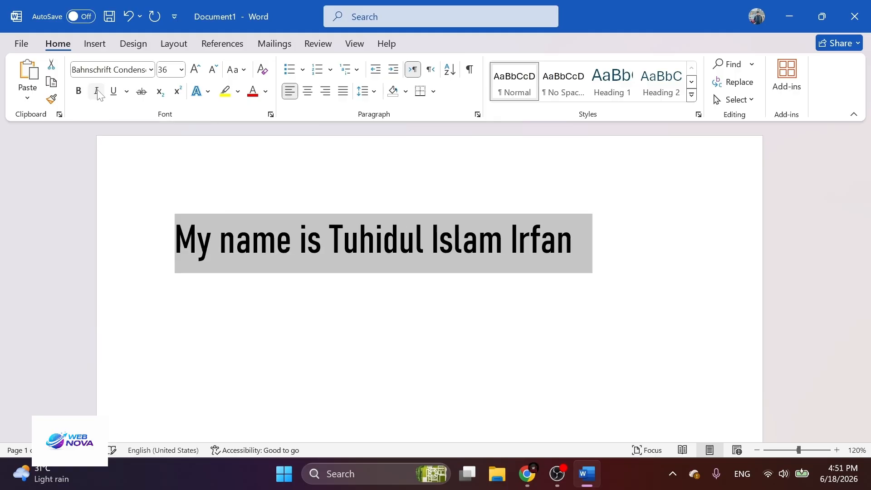
pyautogui.hotkey('ctrl', 'i')
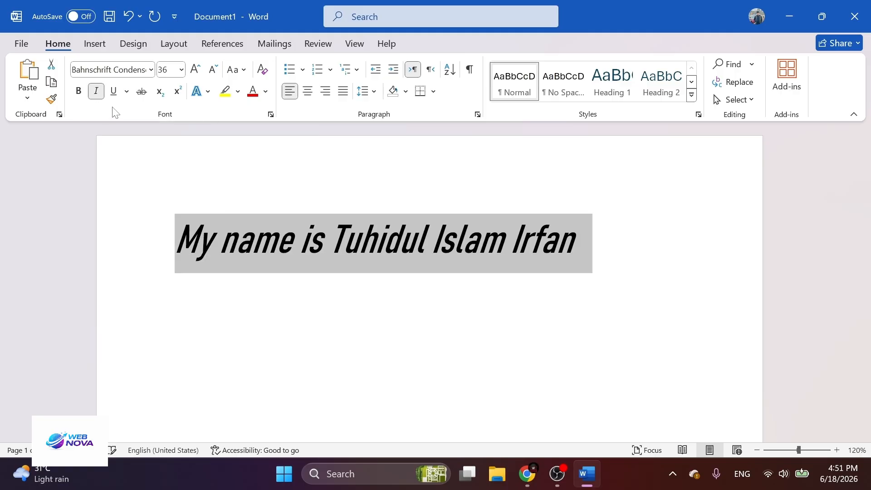
pyautogui.hotkey('ctrl', 'i')
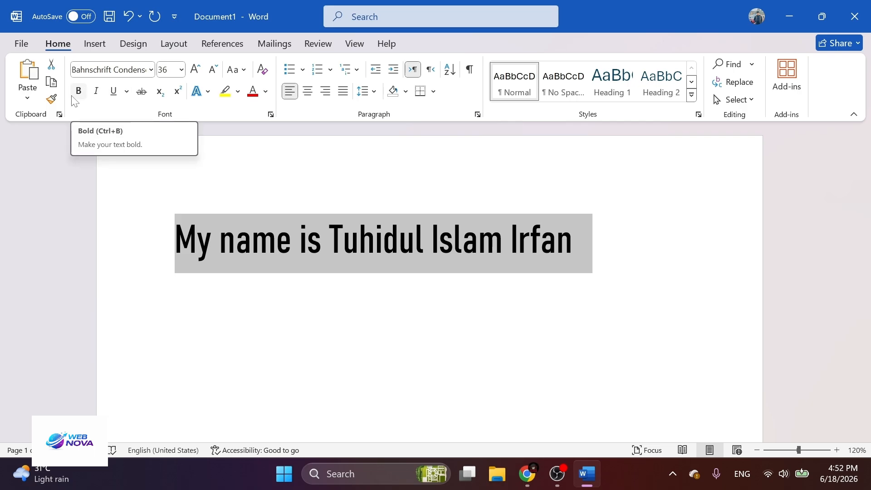
# - Clear bold and italic from the name line and leave it without underline
pyautogui.hotkey('ctrl', 'i')
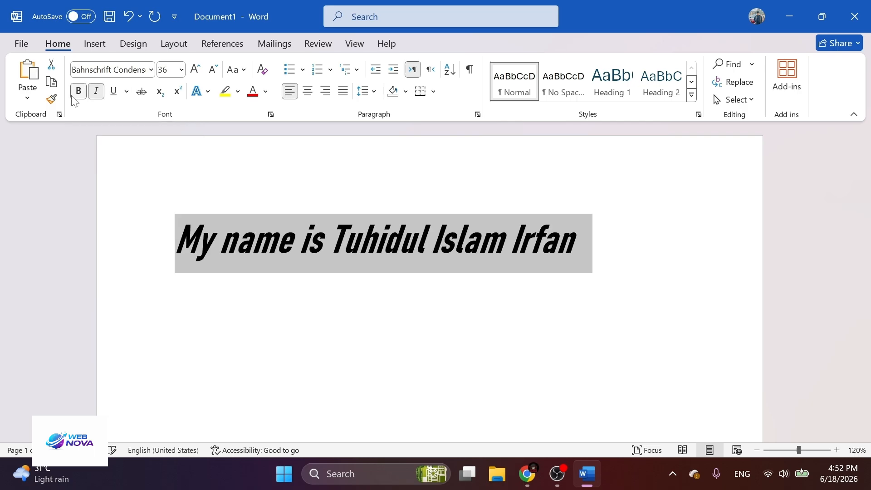
pyautogui.click(72, 98)
pyautogui.hotkey('ctrl', 'i')
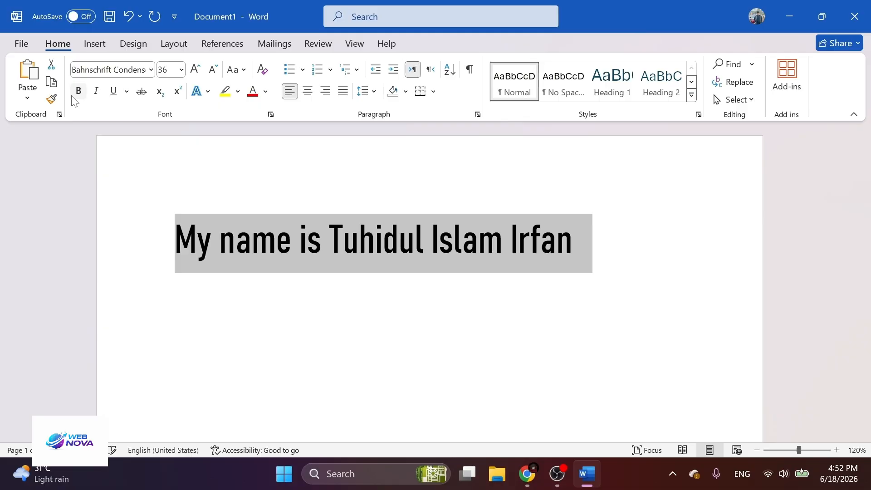
pyautogui.hotkey('ctrl', 'u')
pyautogui.hotkey('ctrl', 'u')
pyautogui.click(424, 131)
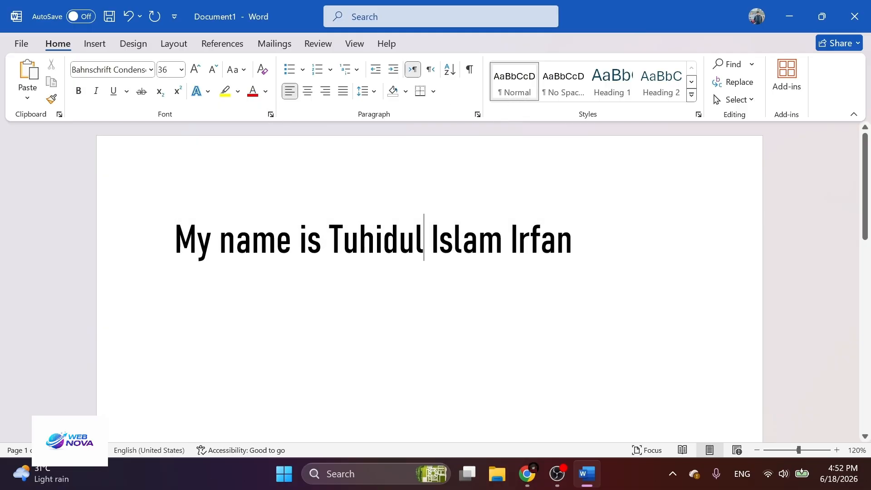
pyautogui.press('End')
# - Select the whole name line
pyautogui.click(101, 259)
pyautogui.click(262, 288)
pyautogui.moveTo(574, 243); pyautogui.dragTo(176, 244)
pyautogui.click(607, 347)
pyautogui.moveTo(575, 247); pyautogui.dragTo(163, 245)
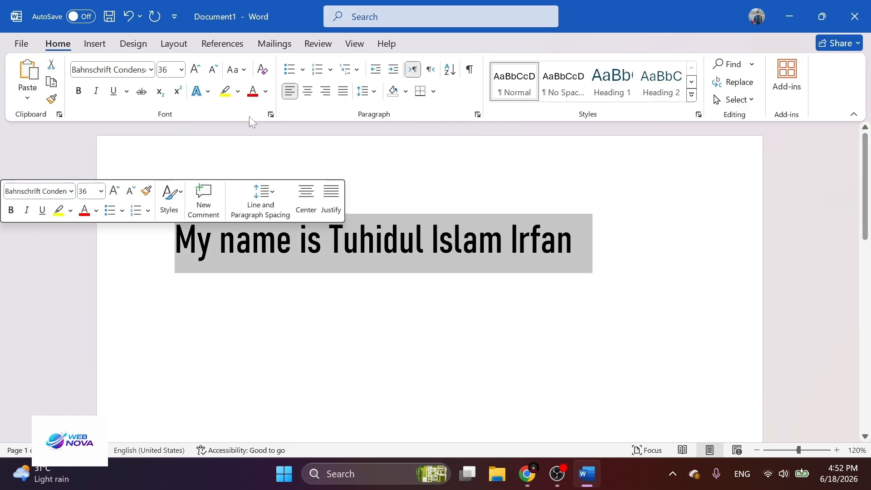
# - Cycle the name line through center, right and left alignment
pyautogui.click(308, 92)
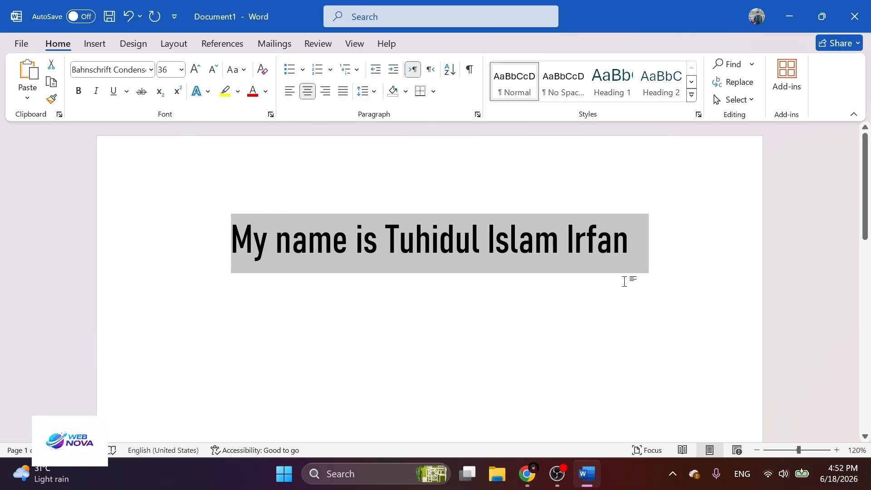
pyautogui.click(329, 95)
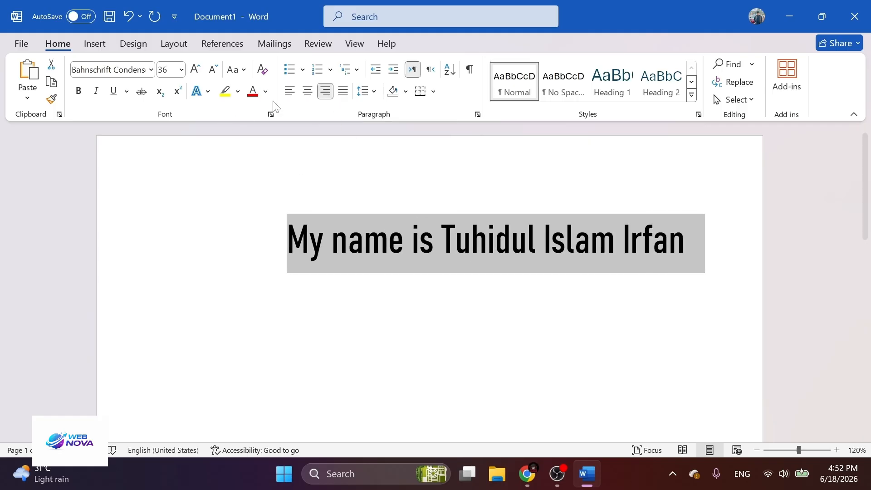
pyautogui.click(288, 94)
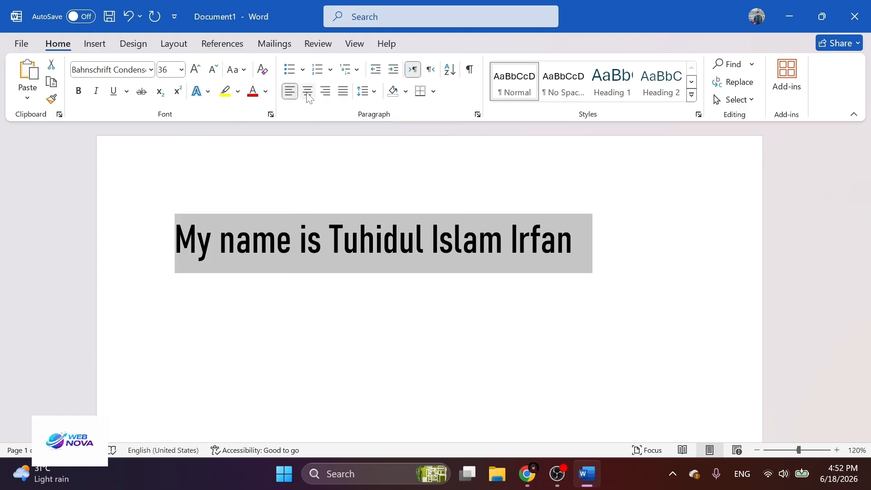
pyautogui.click(307, 93)
pyautogui.click(323, 94)
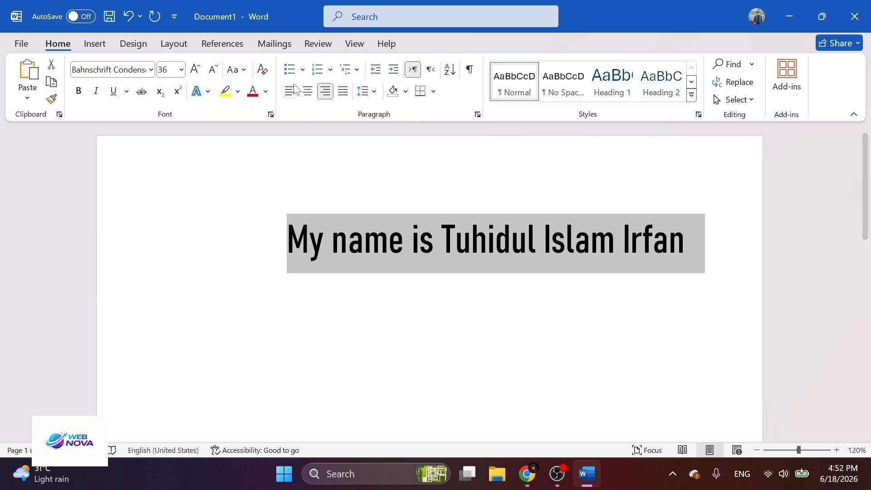
pyautogui.click(313, 93)
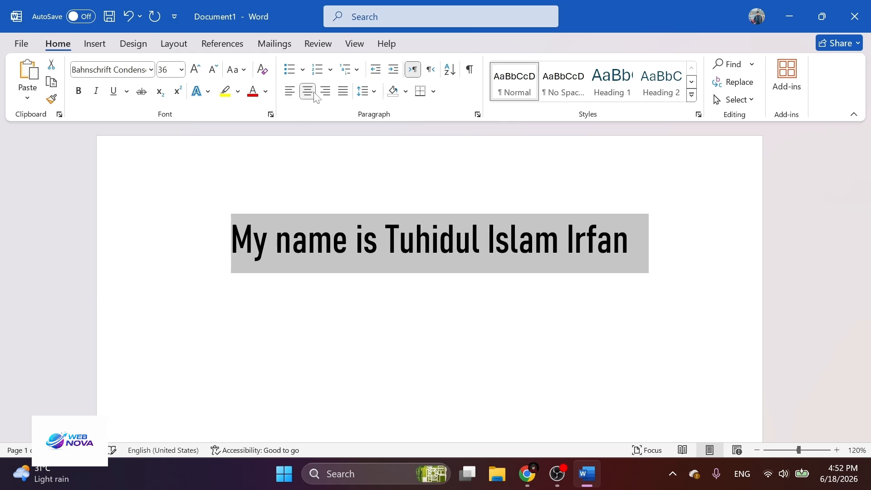
pyautogui.click(290, 93)
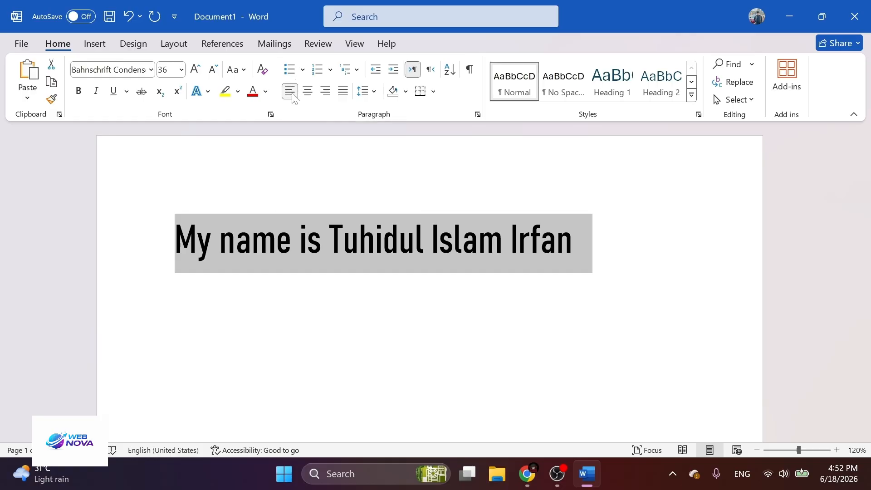
# - Try justify and left alignment, then finish right-aligned using Ctrl+E then Ctrl+R
pyautogui.rightClick(305, 88)
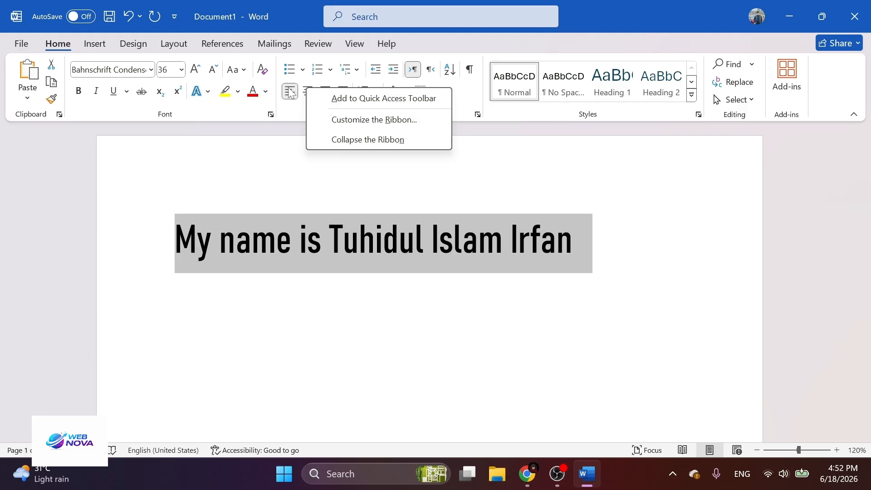
pyautogui.click(289, 89)
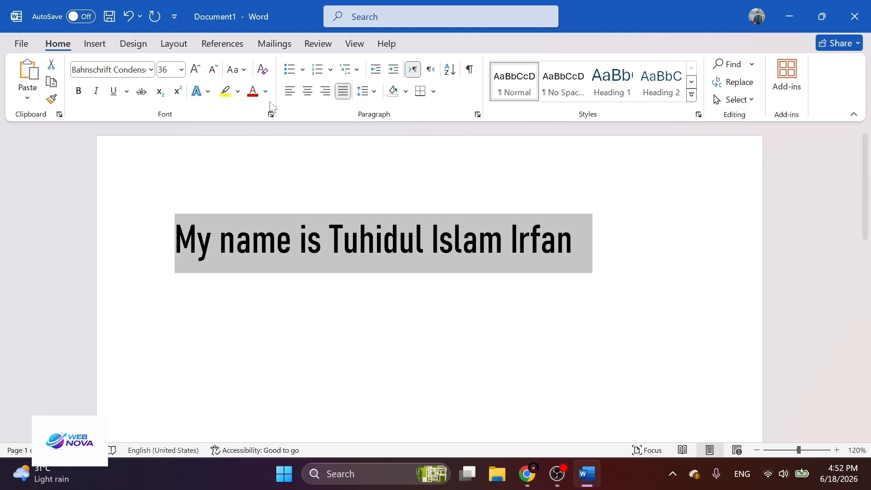
pyautogui.click(289, 91)
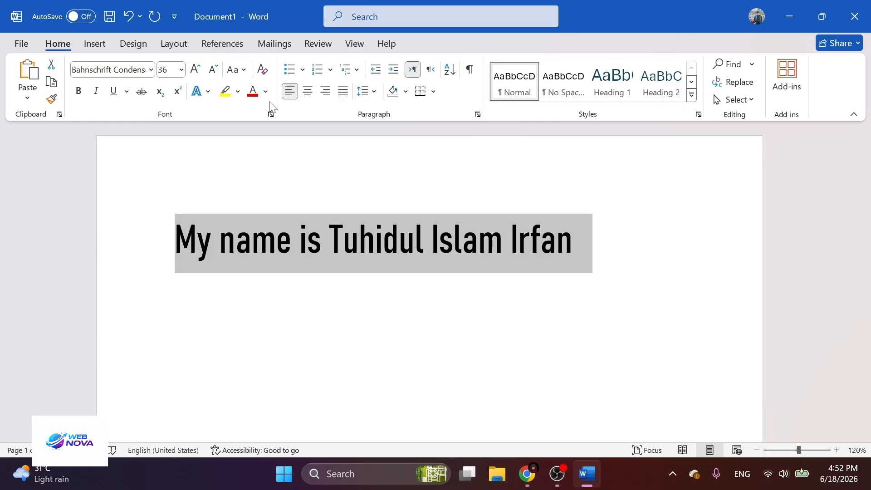
pyautogui.hotkey('ctrl', 'e')
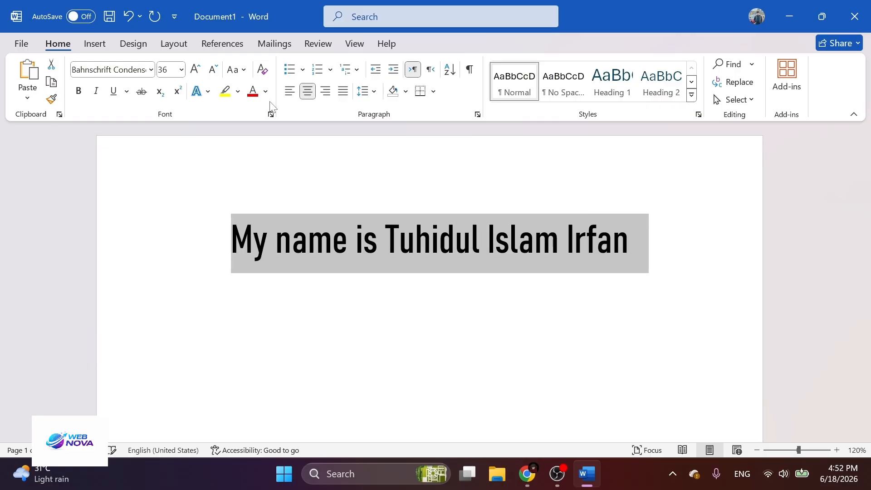
pyautogui.hotkey('ctrl', 'r')
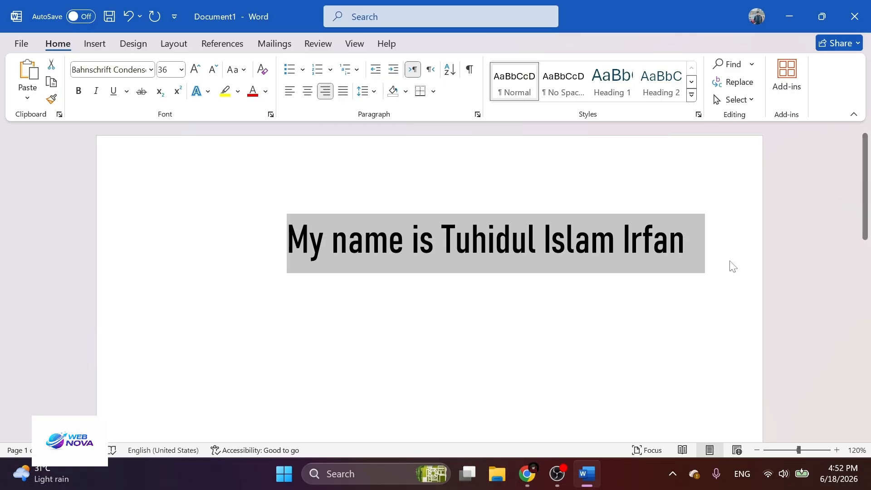
# - Delete the right-aligned name line, leaving Document1 blank
pyautogui.scroll(-1, 698, 250)
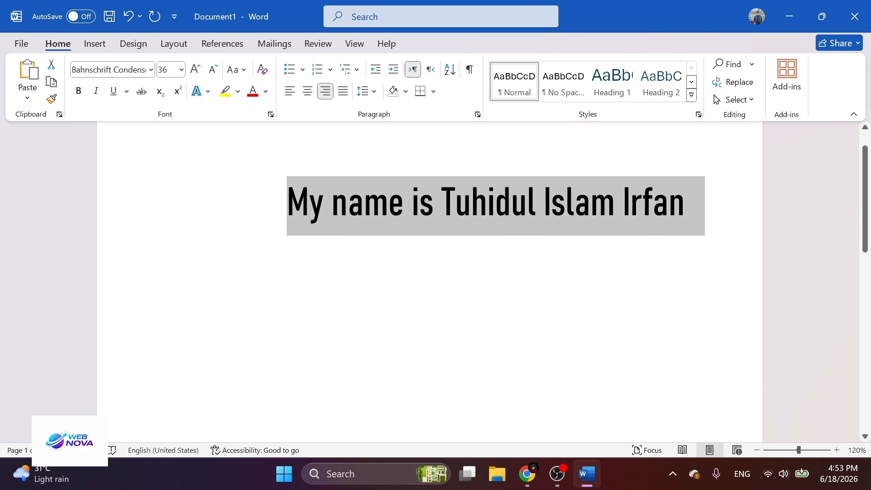
pyautogui.scroll(1, 694, 239)
pyautogui.scroll(-3, 694, 233)
pyautogui.scroll(3, 697, 252)
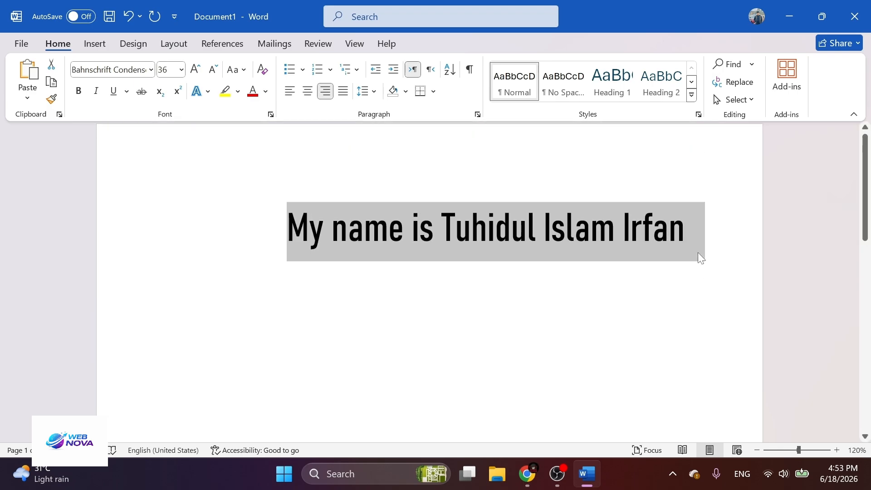
pyautogui.press('BackSpace')
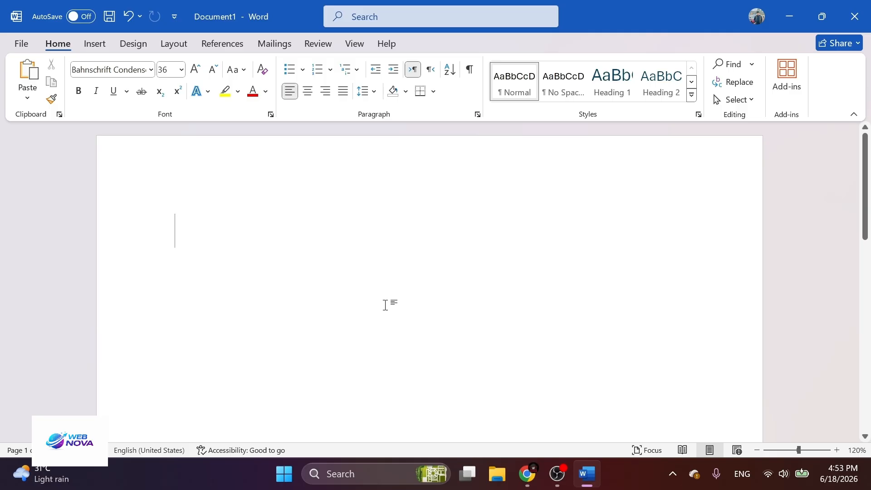
pyautogui.moveTo(559, 463)
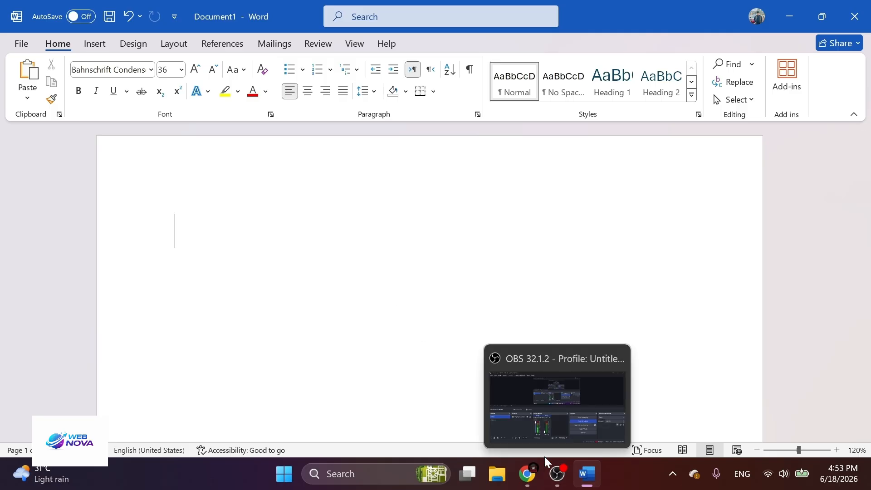